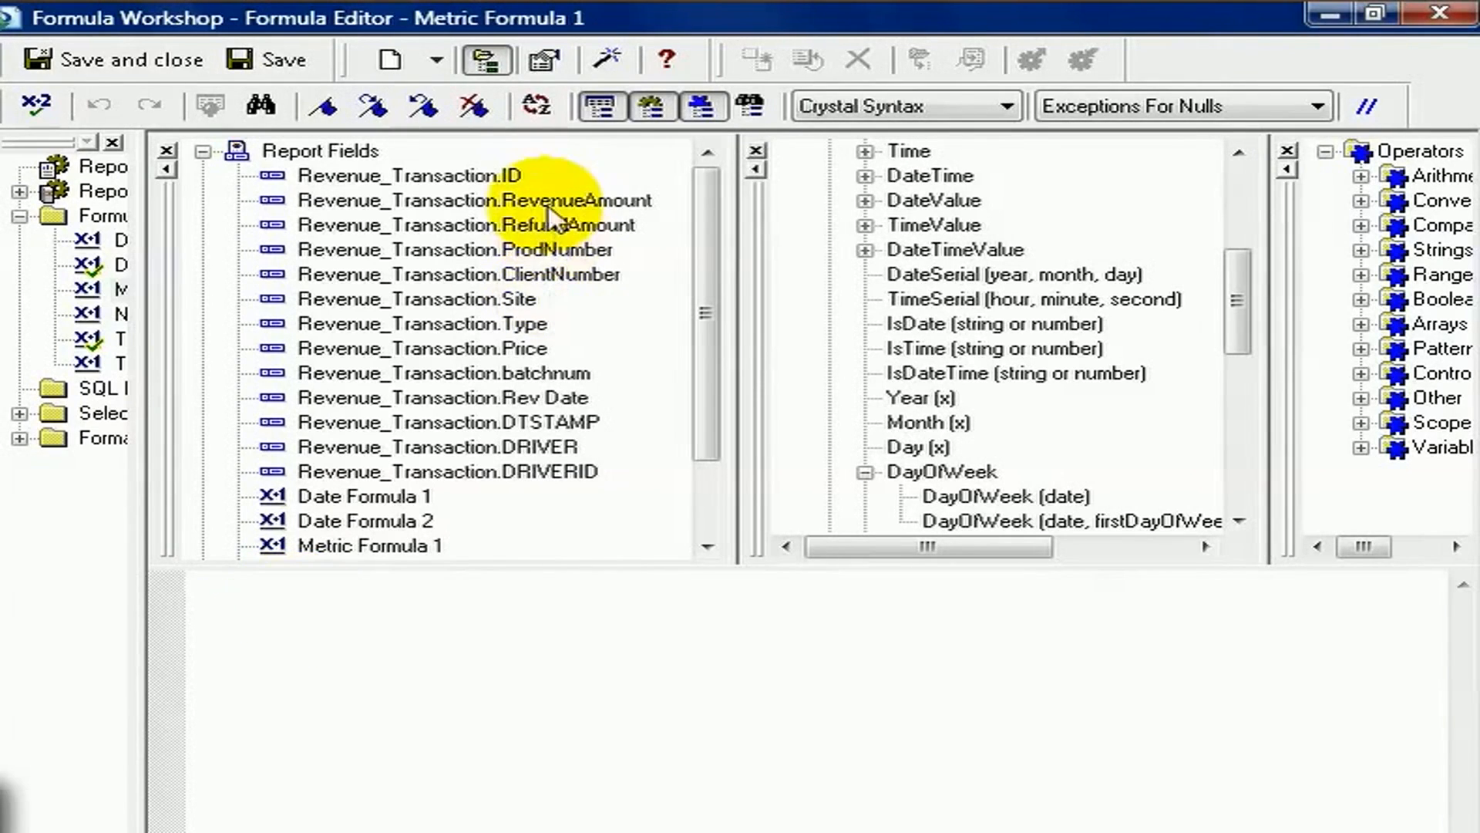
# Build Metric Formula 1 as Revenue_Transaction.RevenueAmount divided by Revenue_Transaction.RefundAmount
pyautogui.moveTo(550, 204); pyautogui.dragTo(711, 602)
pyautogui.click(734, 592)
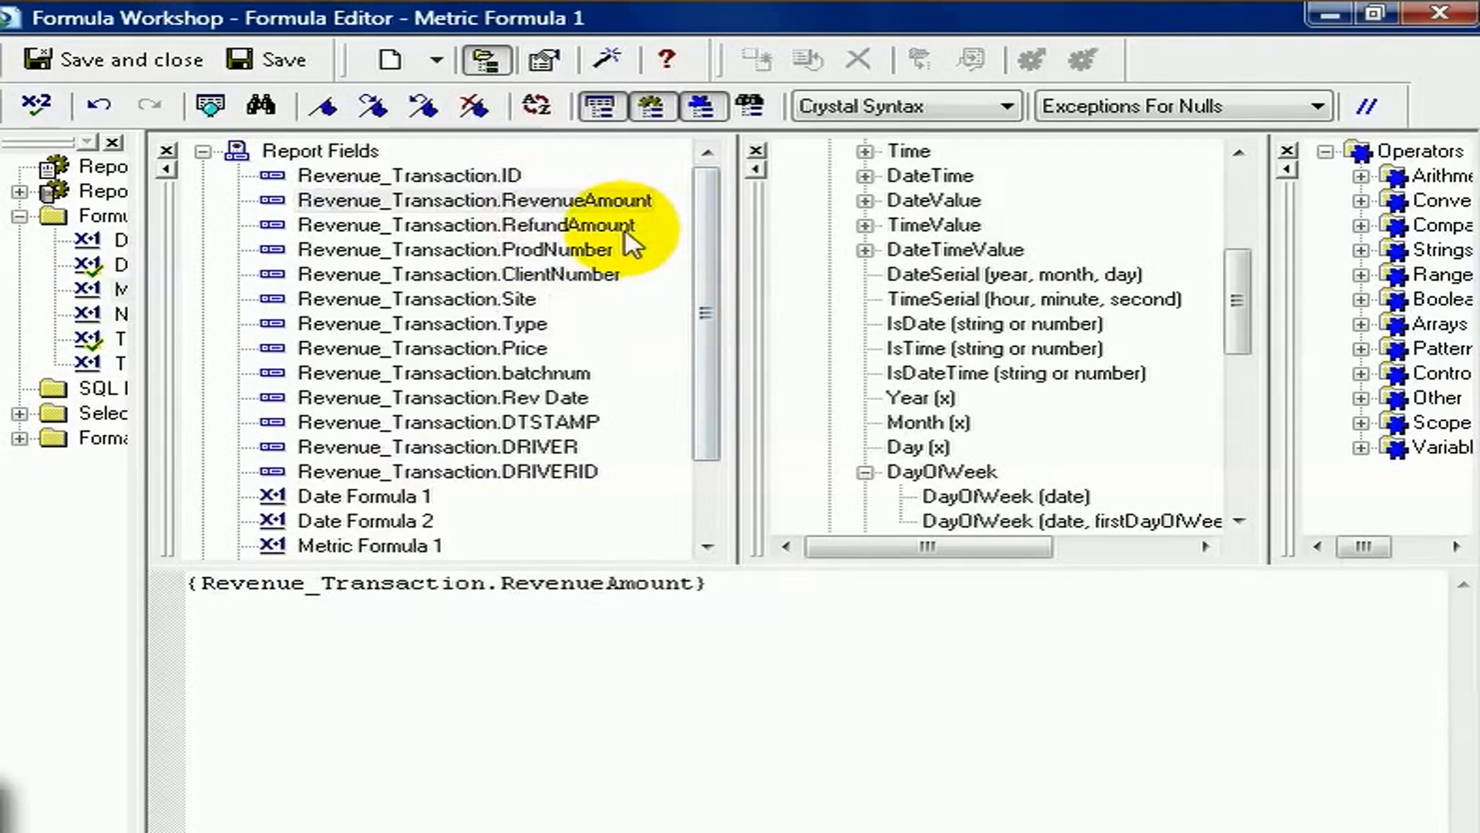
pyautogui.write('/')
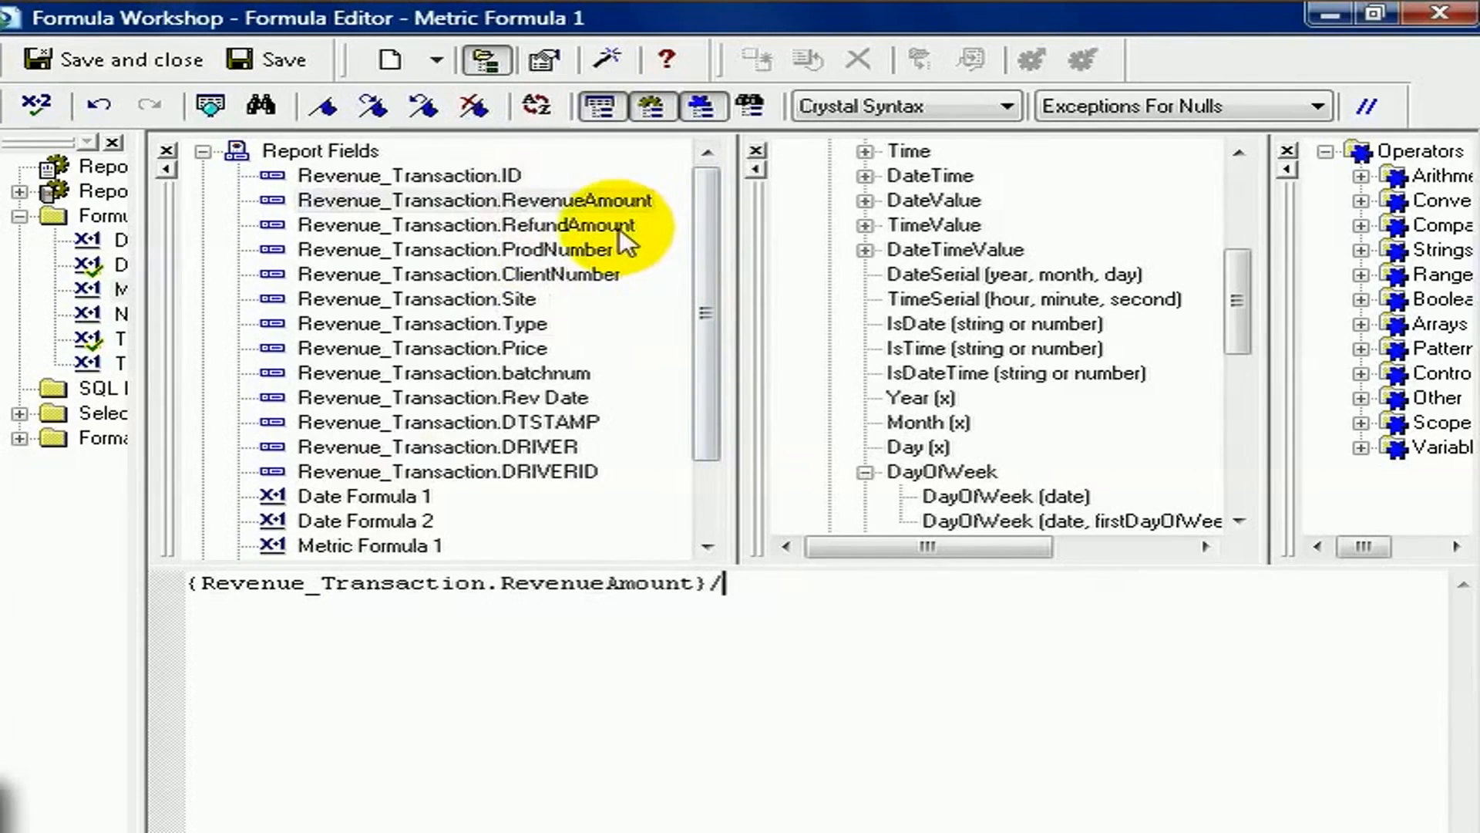
pyautogui.moveTo(620, 230); pyautogui.dragTo(824, 620)
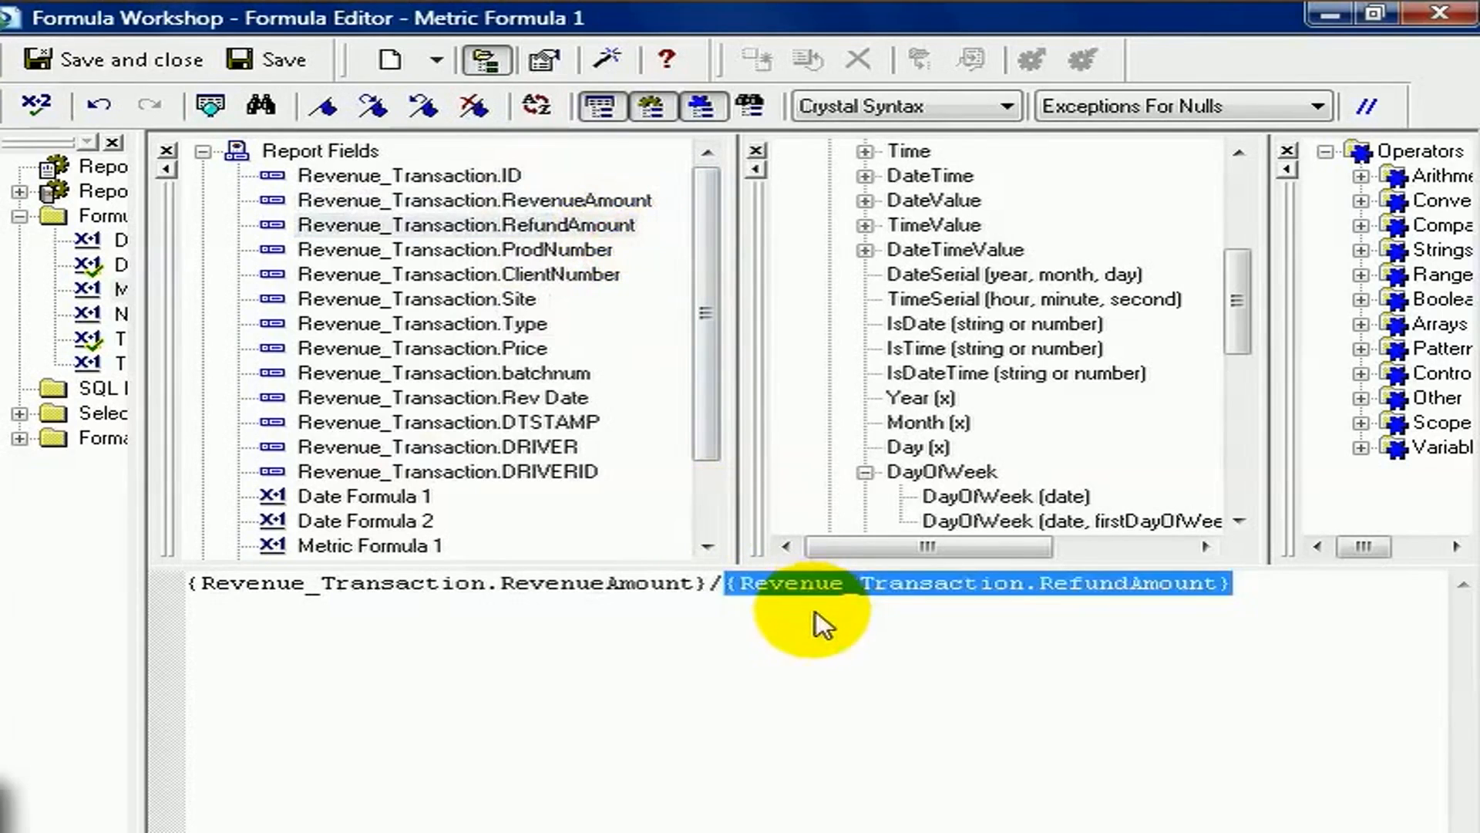
pyautogui.click(812, 626)
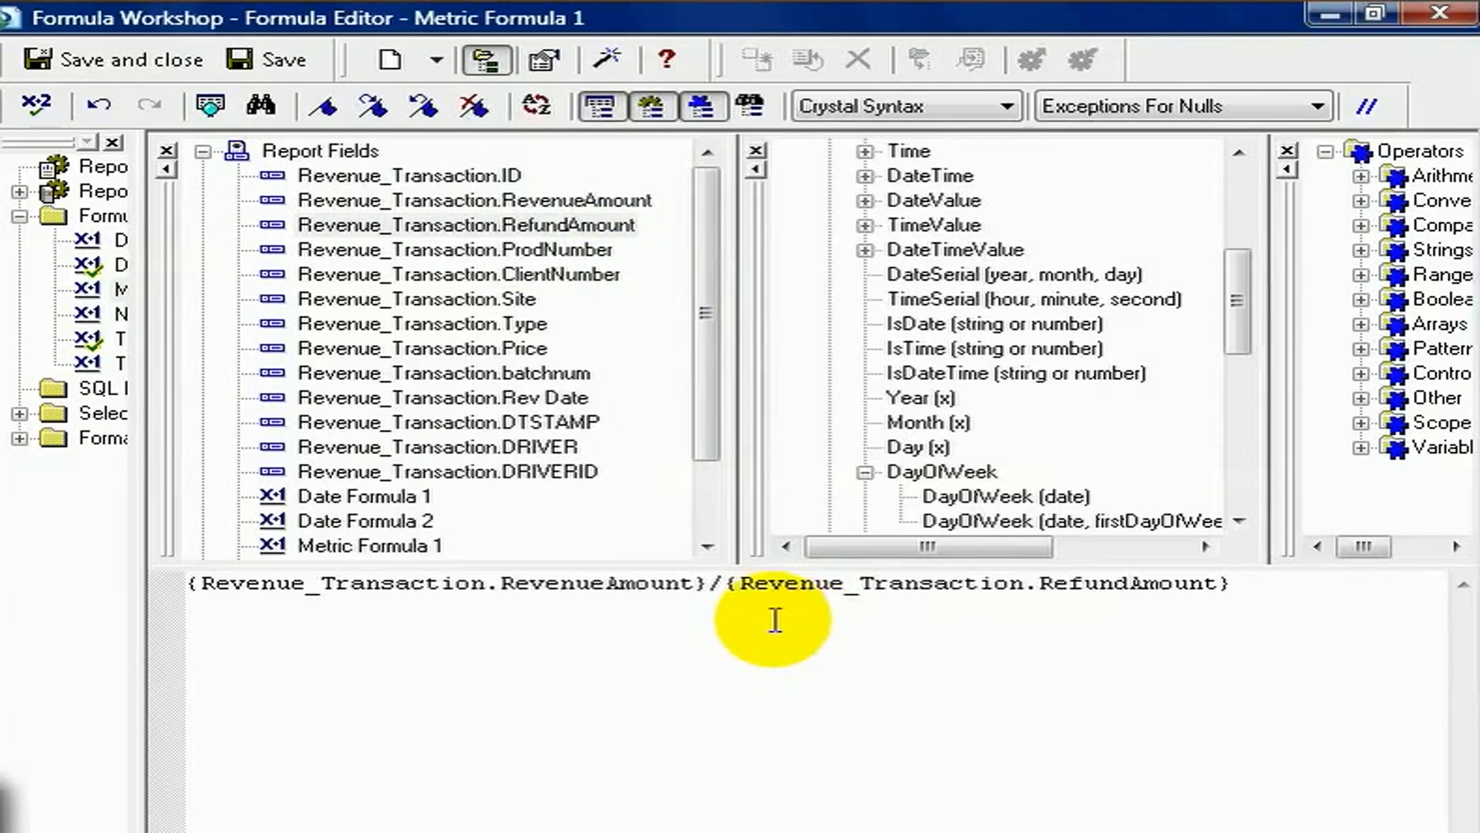
# Reverse the division in Metric Formula 1 so that RefundAmount is divided by RevenueAmount
pyautogui.moveTo(725, 575); pyautogui.dragTo(132, 605)
pyautogui.press('Delete')
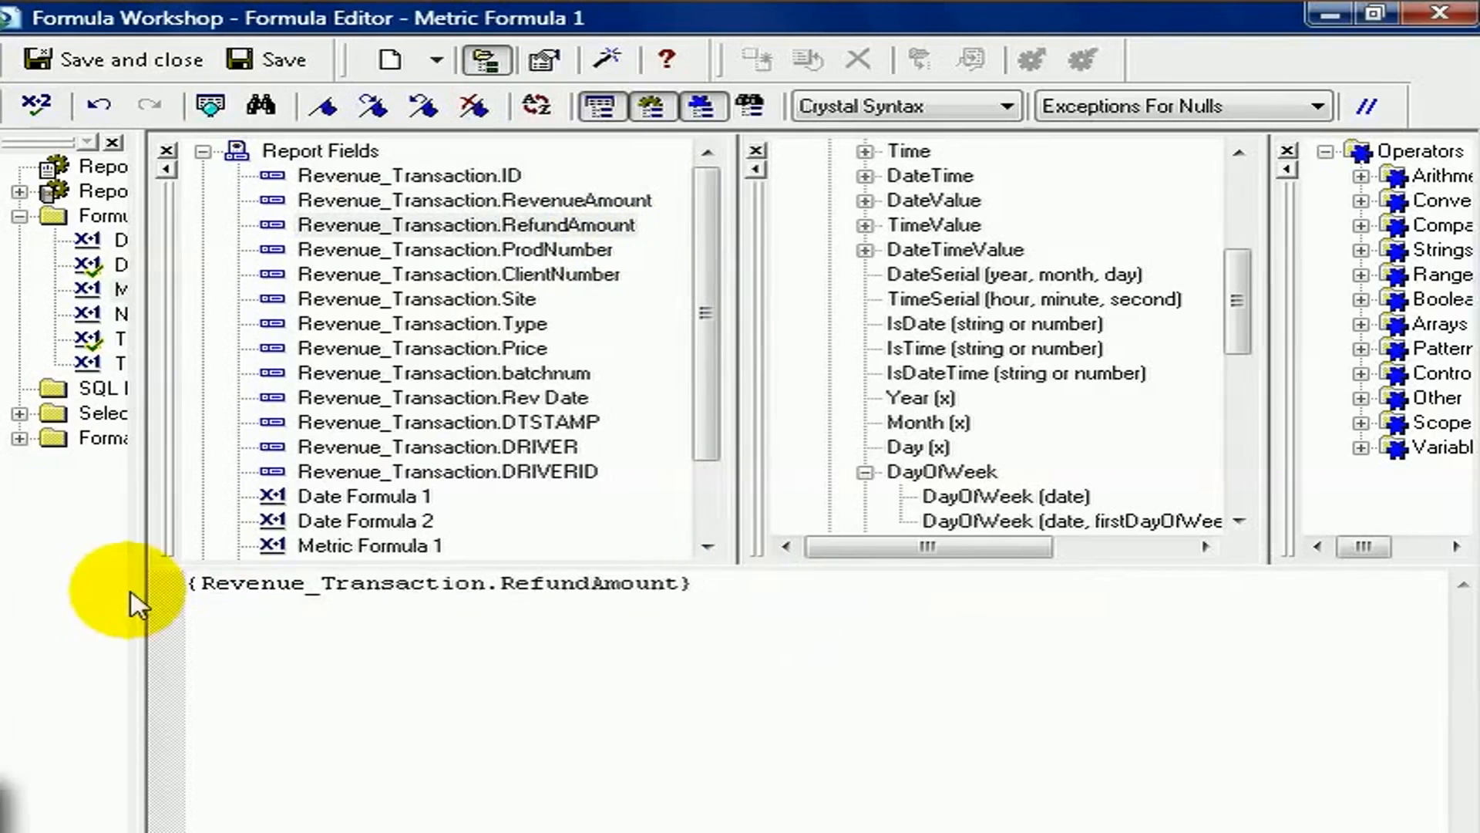
pyautogui.click(728, 593)
pyautogui.write('/')
pyautogui.moveTo(474, 200); pyautogui.dragTo(752, 601)
pyautogui.click(753, 603)
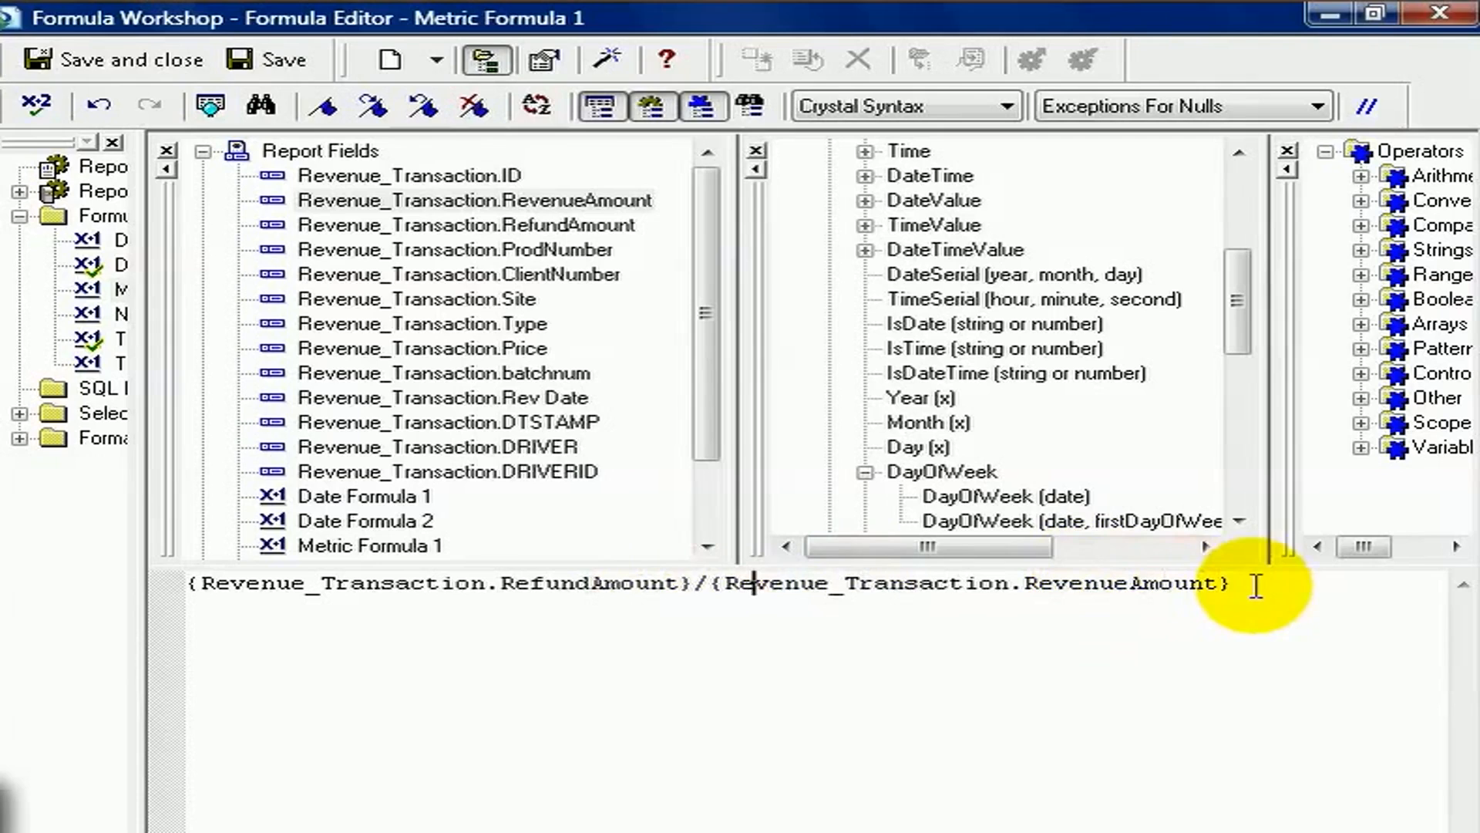
# Rewrite Metric Formula 1 as Revenue_Transaction.RevenueAmount minus Revenue_Transaction.RefundAmount
pyautogui.moveTo(708, 628); pyautogui.dragTo(4, 659)
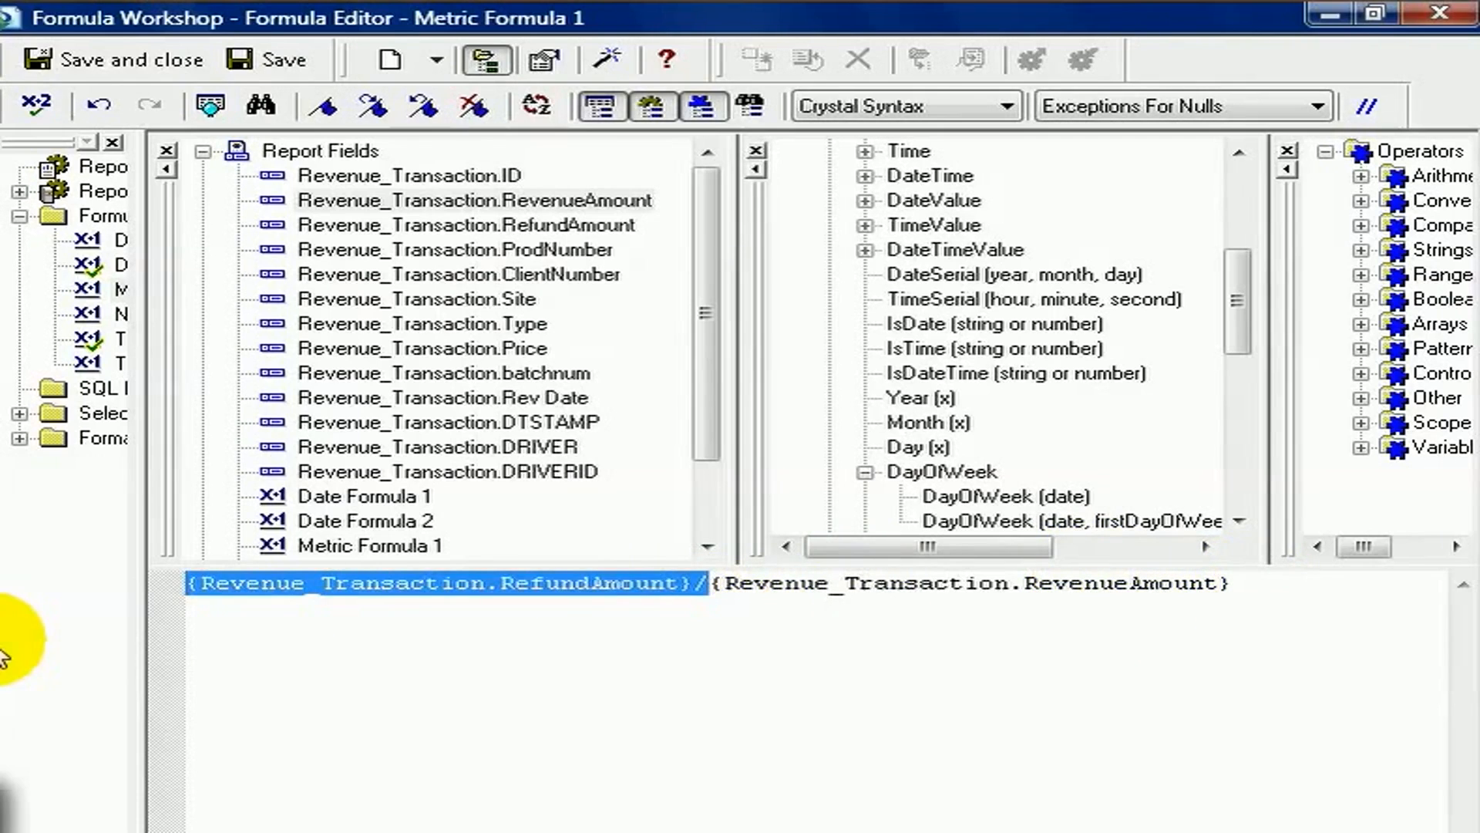
pyautogui.press('Delete')
pyautogui.click(830, 589)
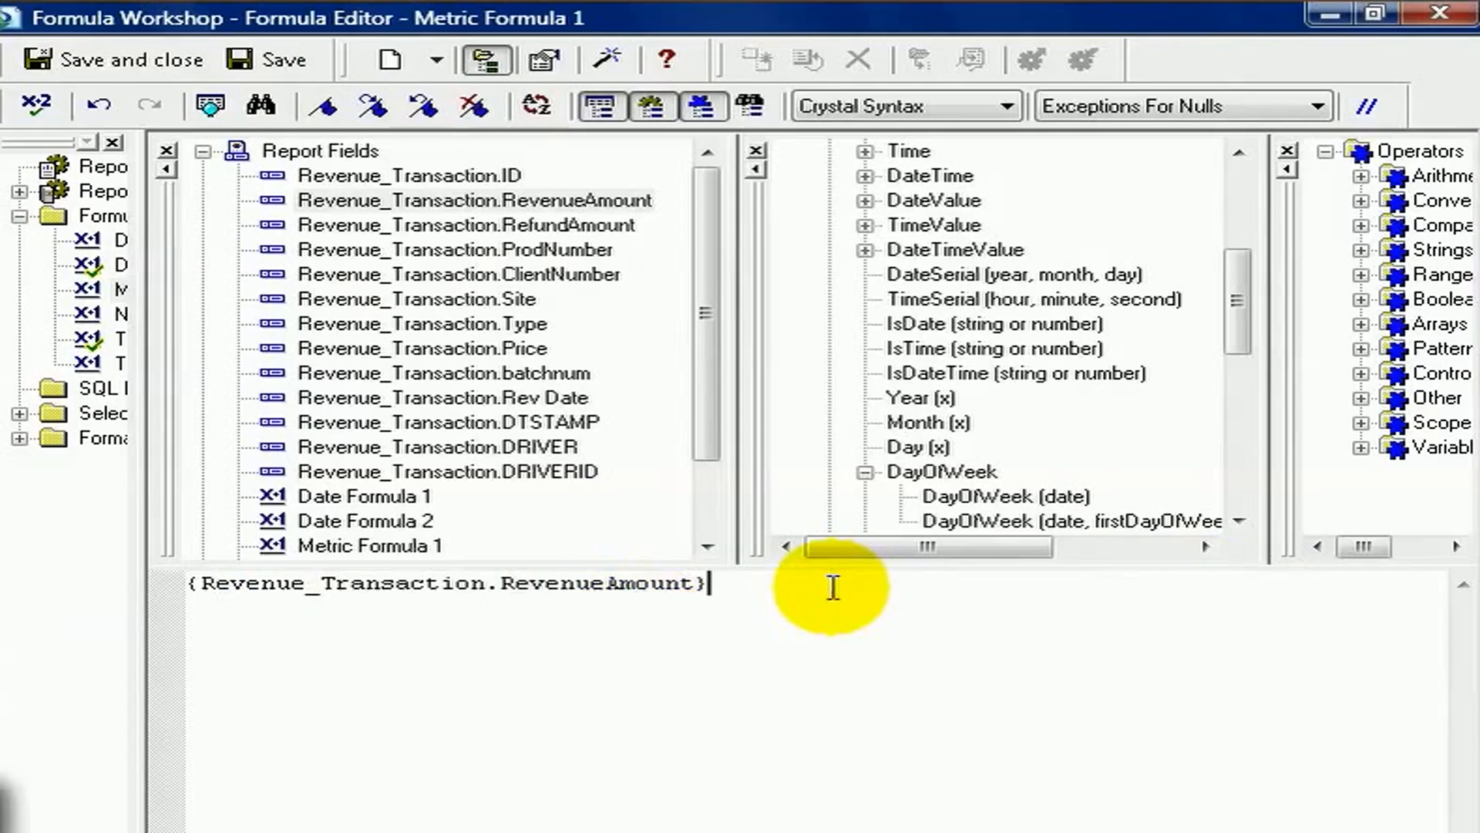
pyautogui.write('-')
pyautogui.moveTo(613, 225); pyautogui.dragTo(831, 604)
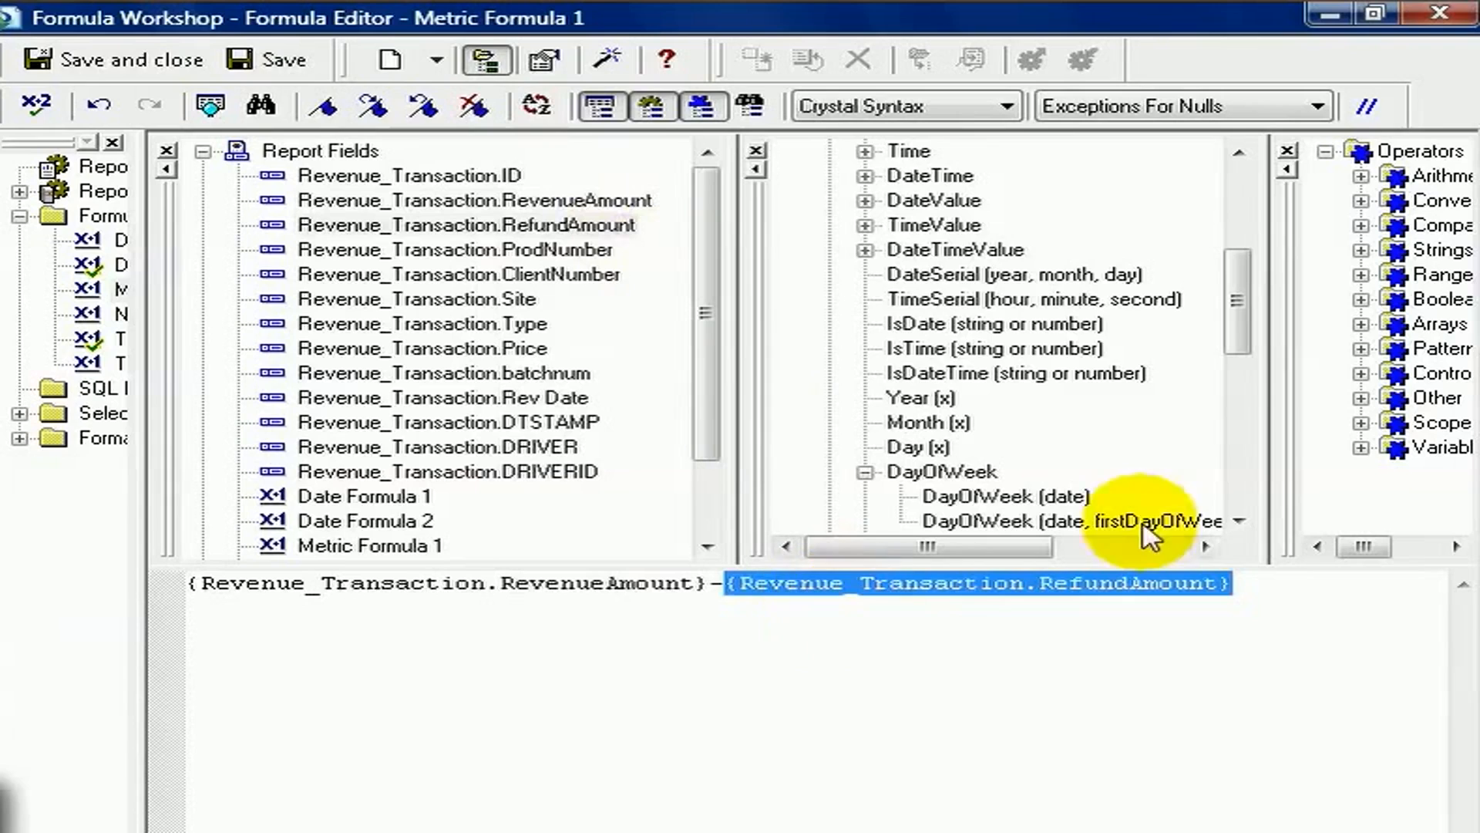
# Look through the available functions in the Math, Summary and Financial categories
pyautogui.moveTo(1236, 313); pyautogui.dragTo(1216, 235)
pyautogui.click(829, 176)
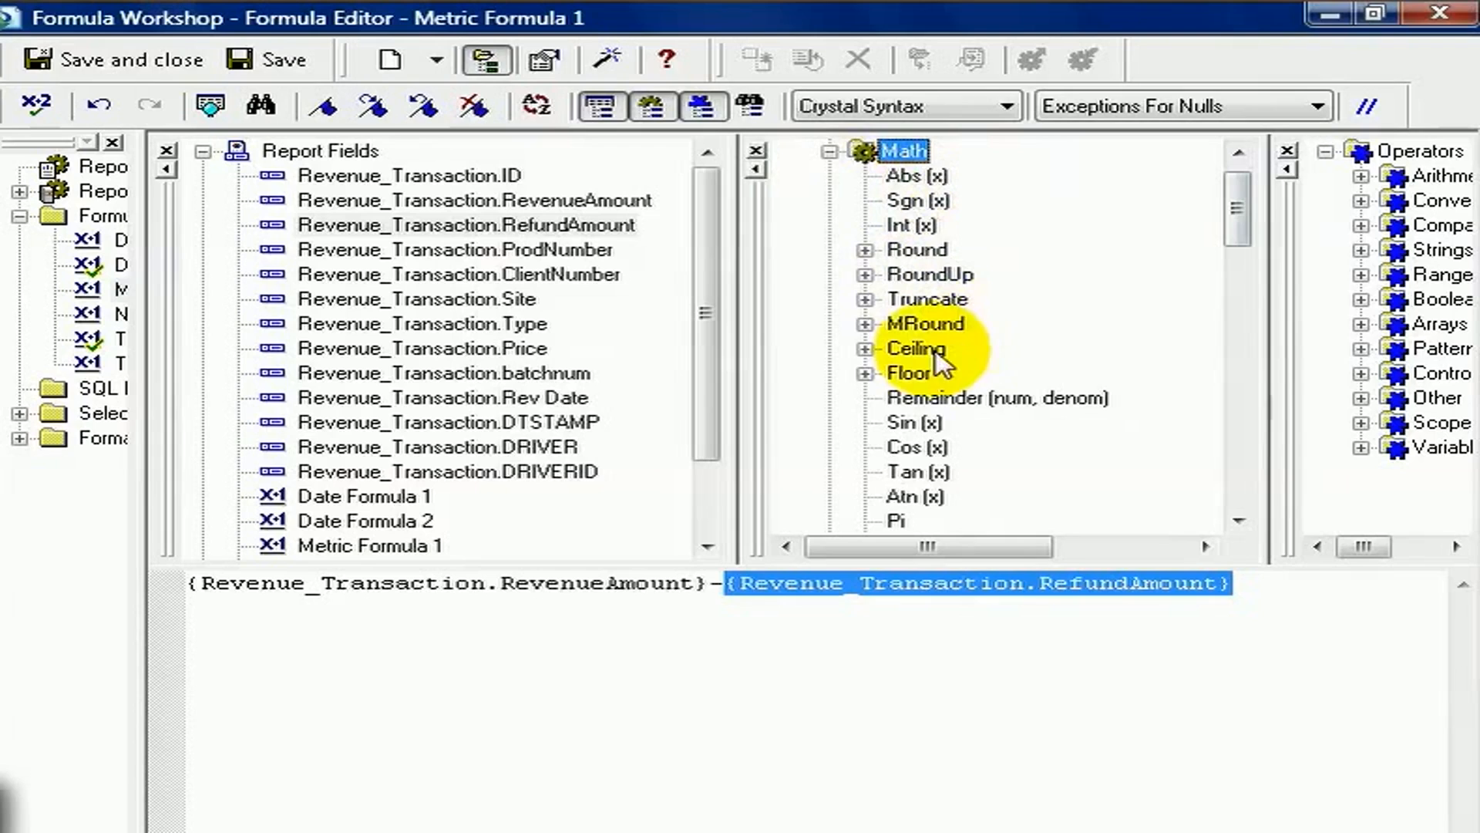
pyautogui.moveTo(1237, 207); pyautogui.dragTo(1237, 264)
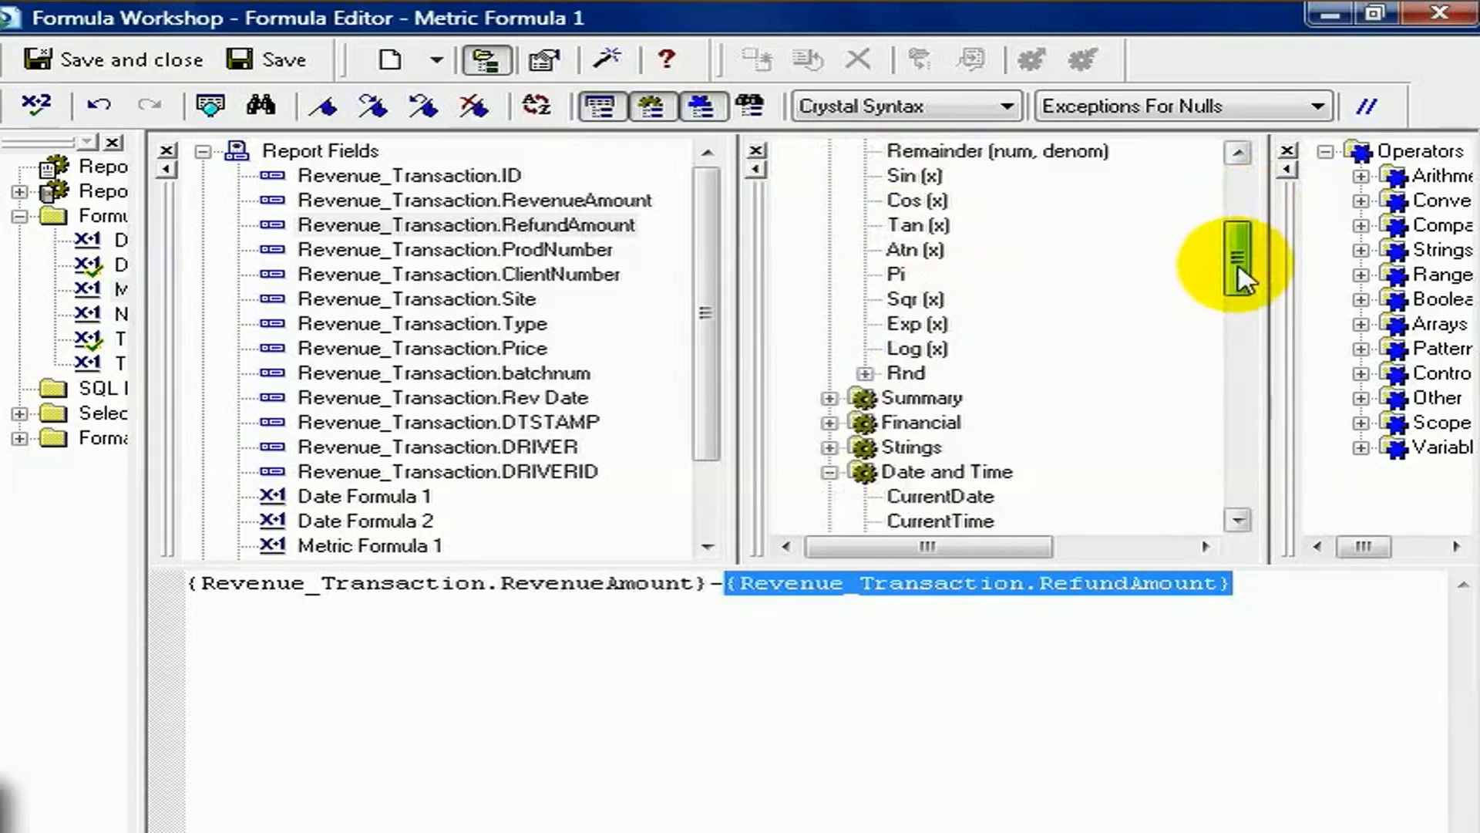
pyautogui.click(822, 326)
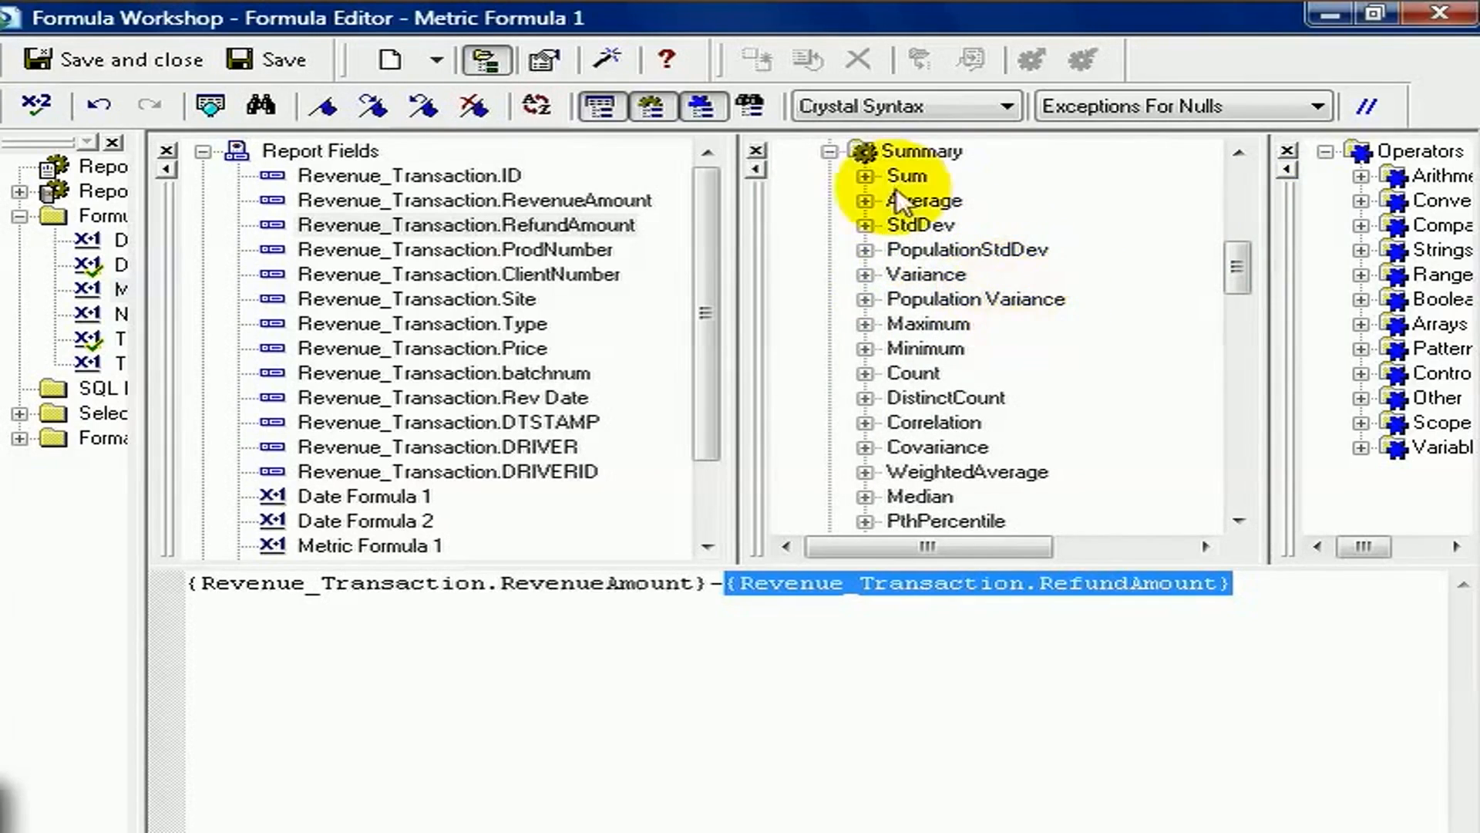
pyautogui.click(829, 151)
pyautogui.click(828, 176)
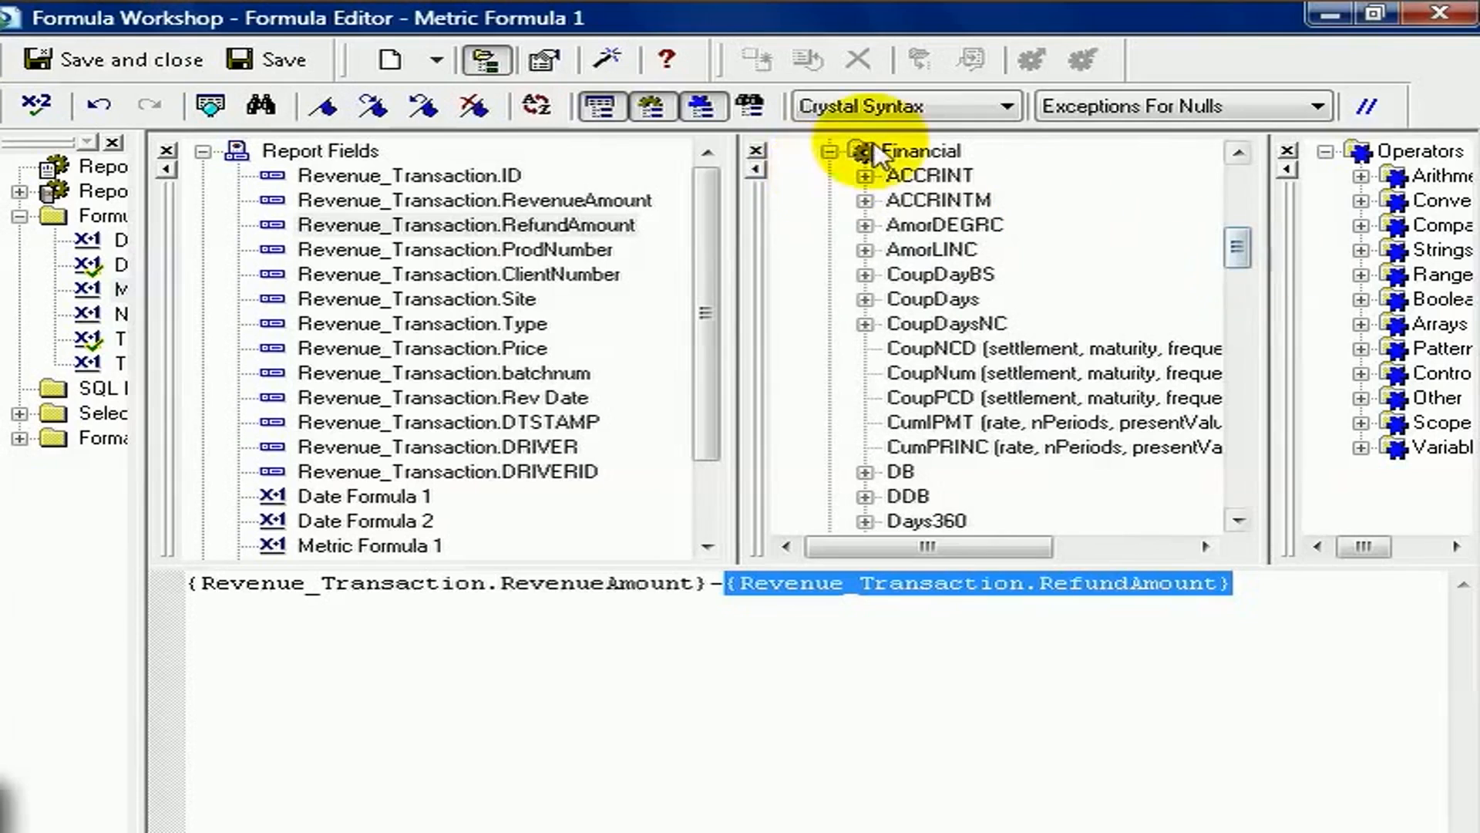
pyautogui.click(830, 152)
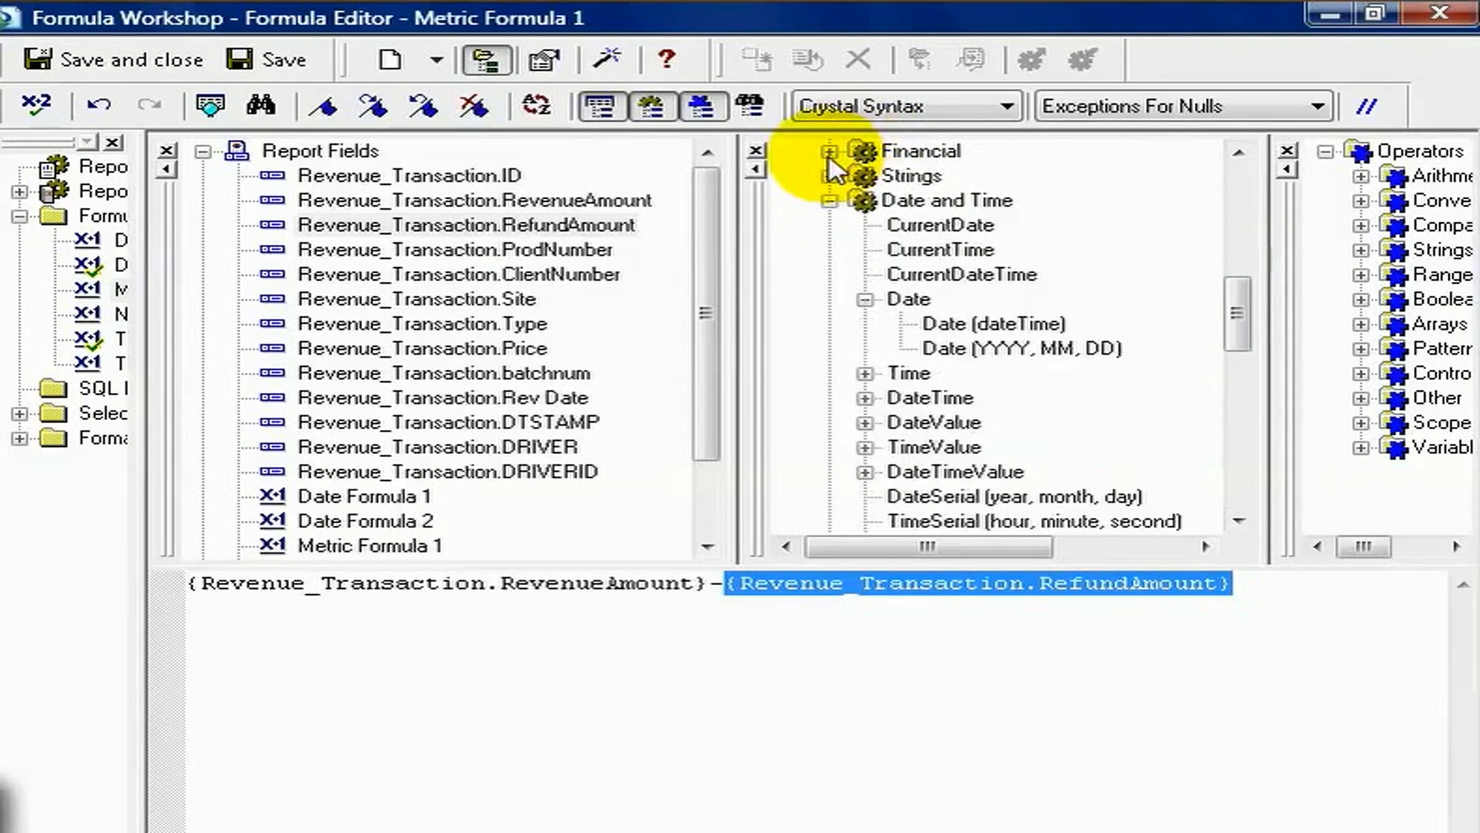
pyautogui.click(1239, 508)
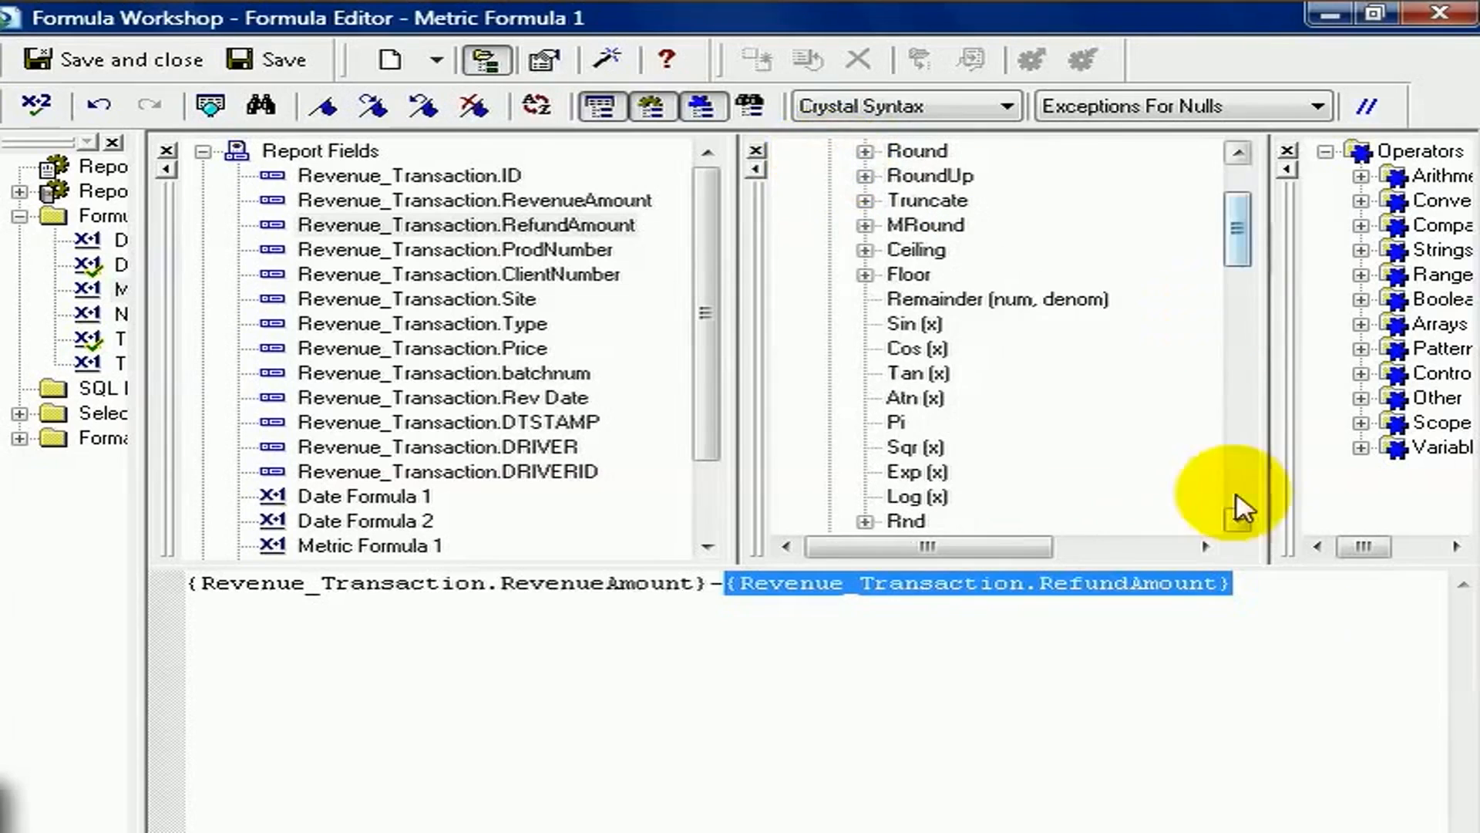
# Replace the minus operator between RevenueAmount and RefundAmount with division, and check the formula for errors
pyautogui.click(1267, 588)
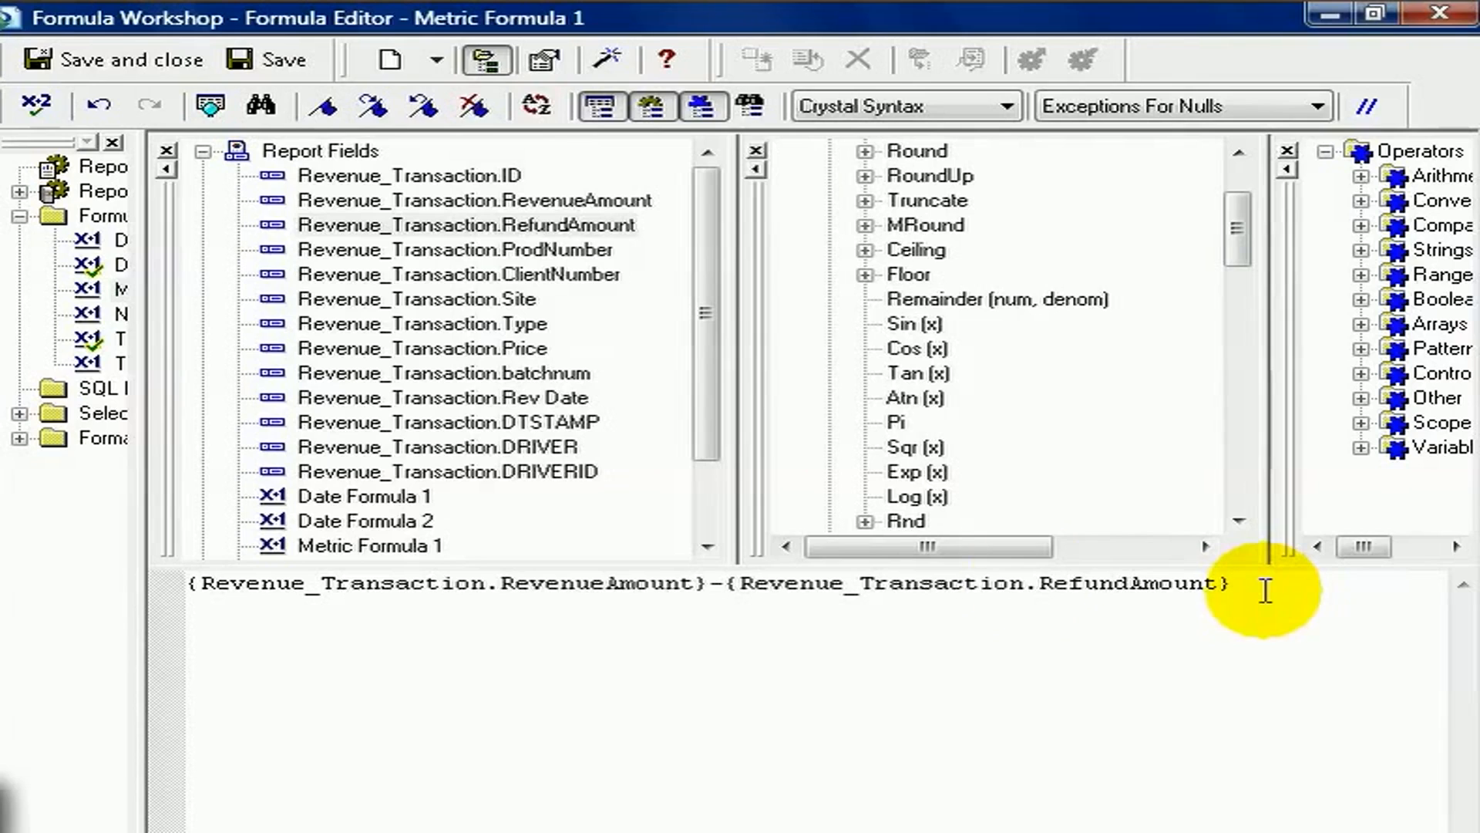
pyautogui.click(716, 583)
pyautogui.press('BackSpace')
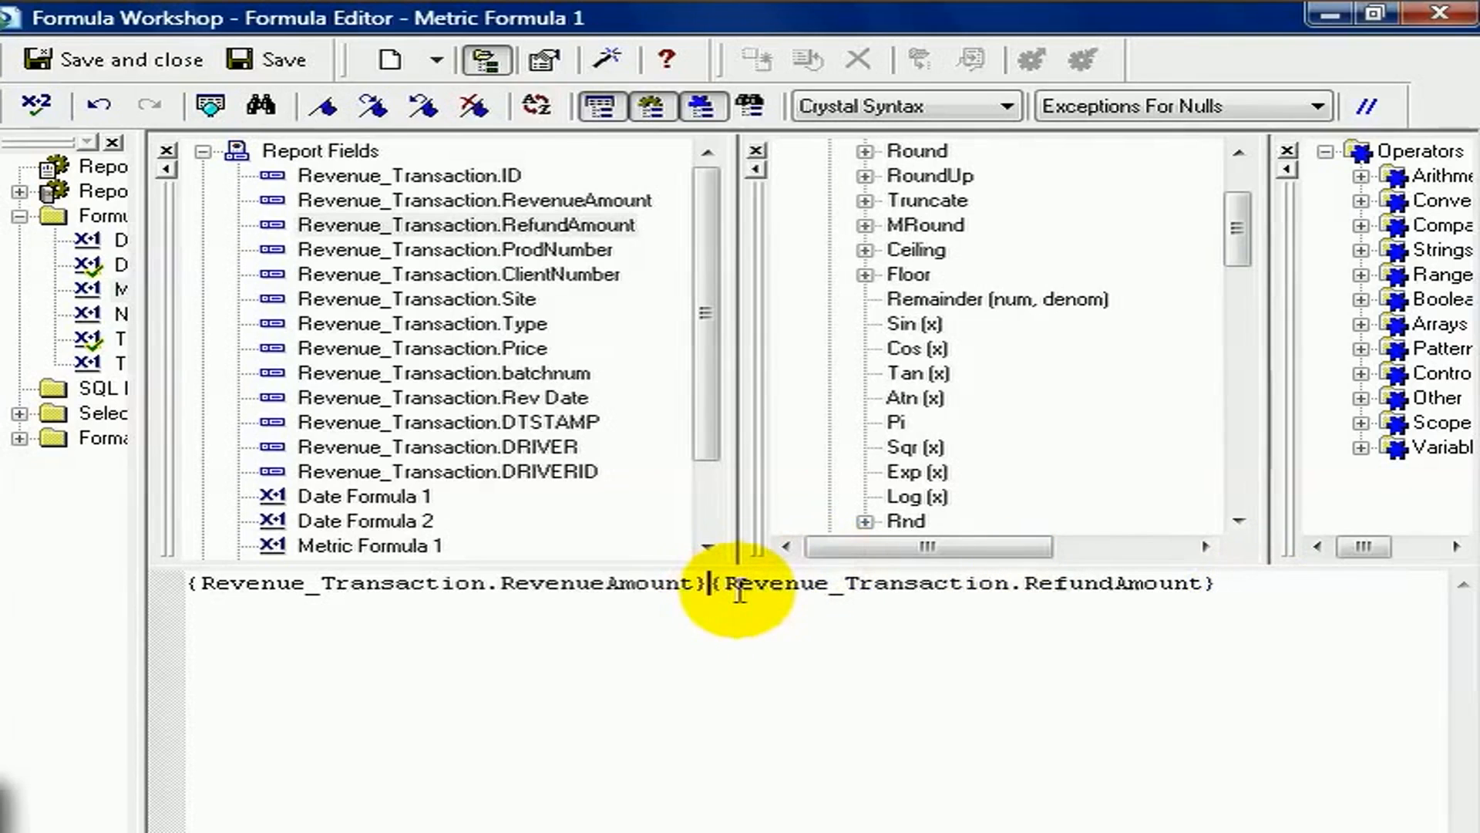
pyautogui.write('/')
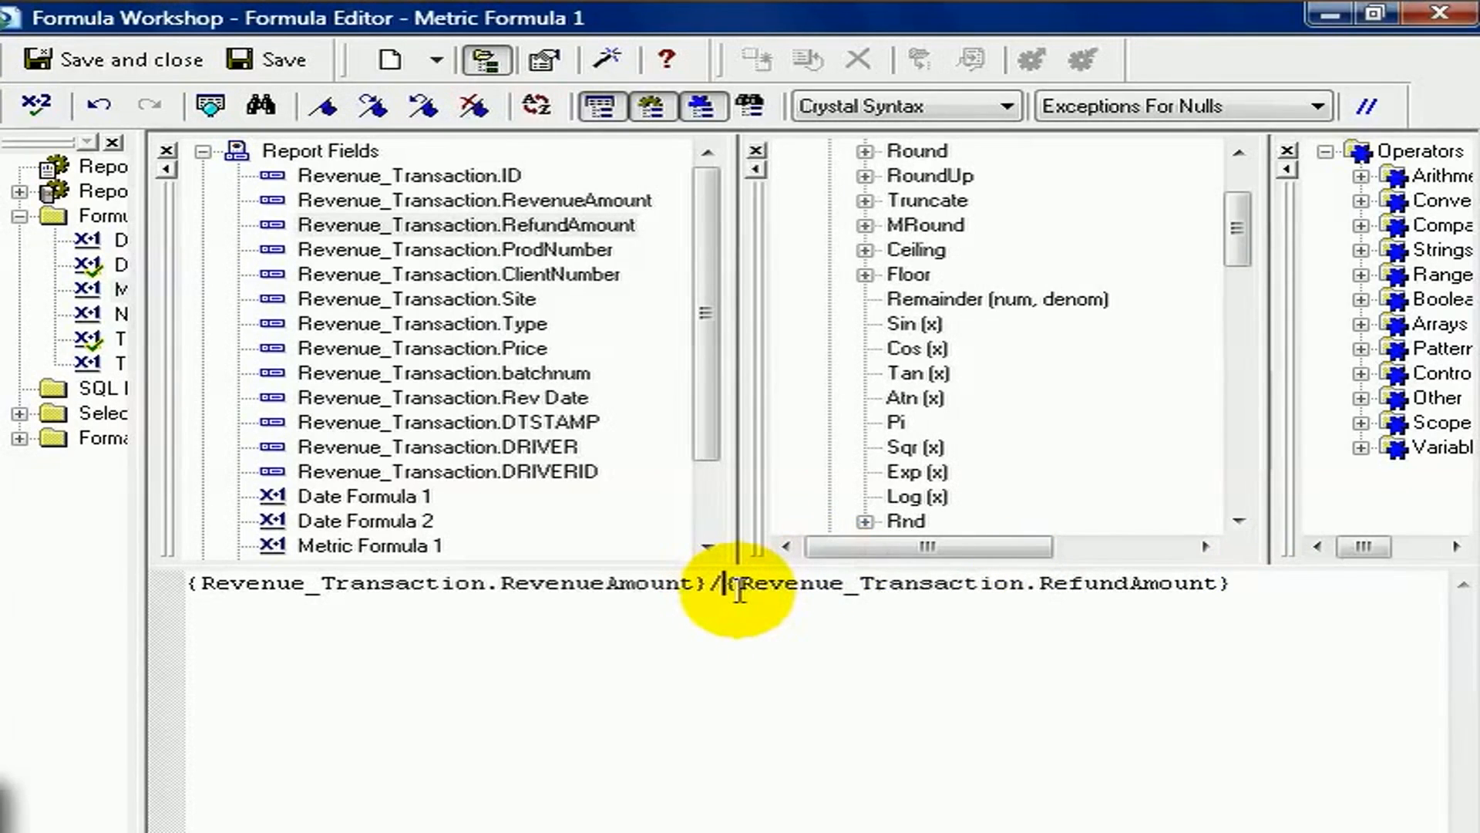
pyautogui.click(35, 104)
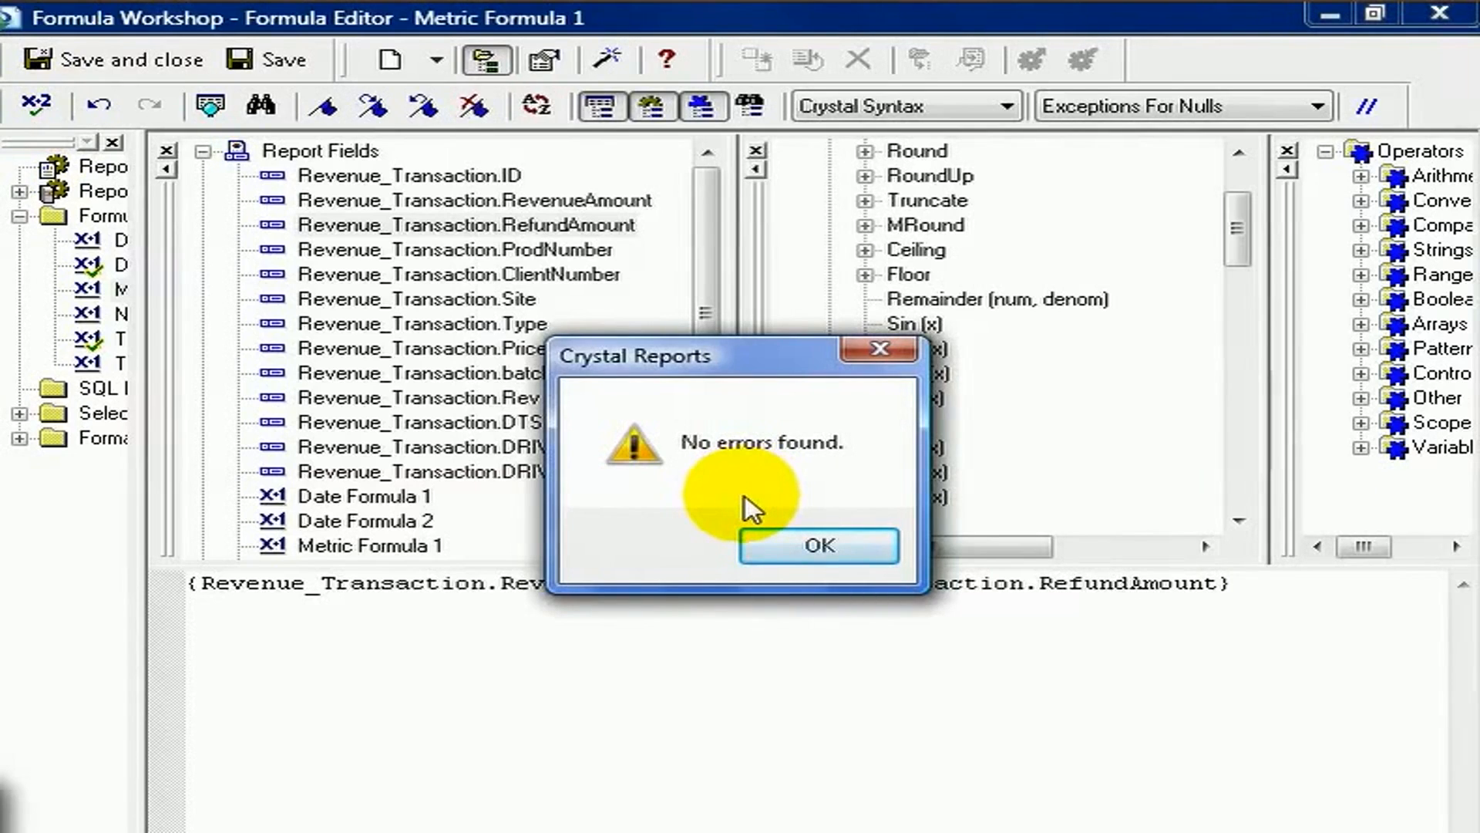
pyautogui.click(811, 540)
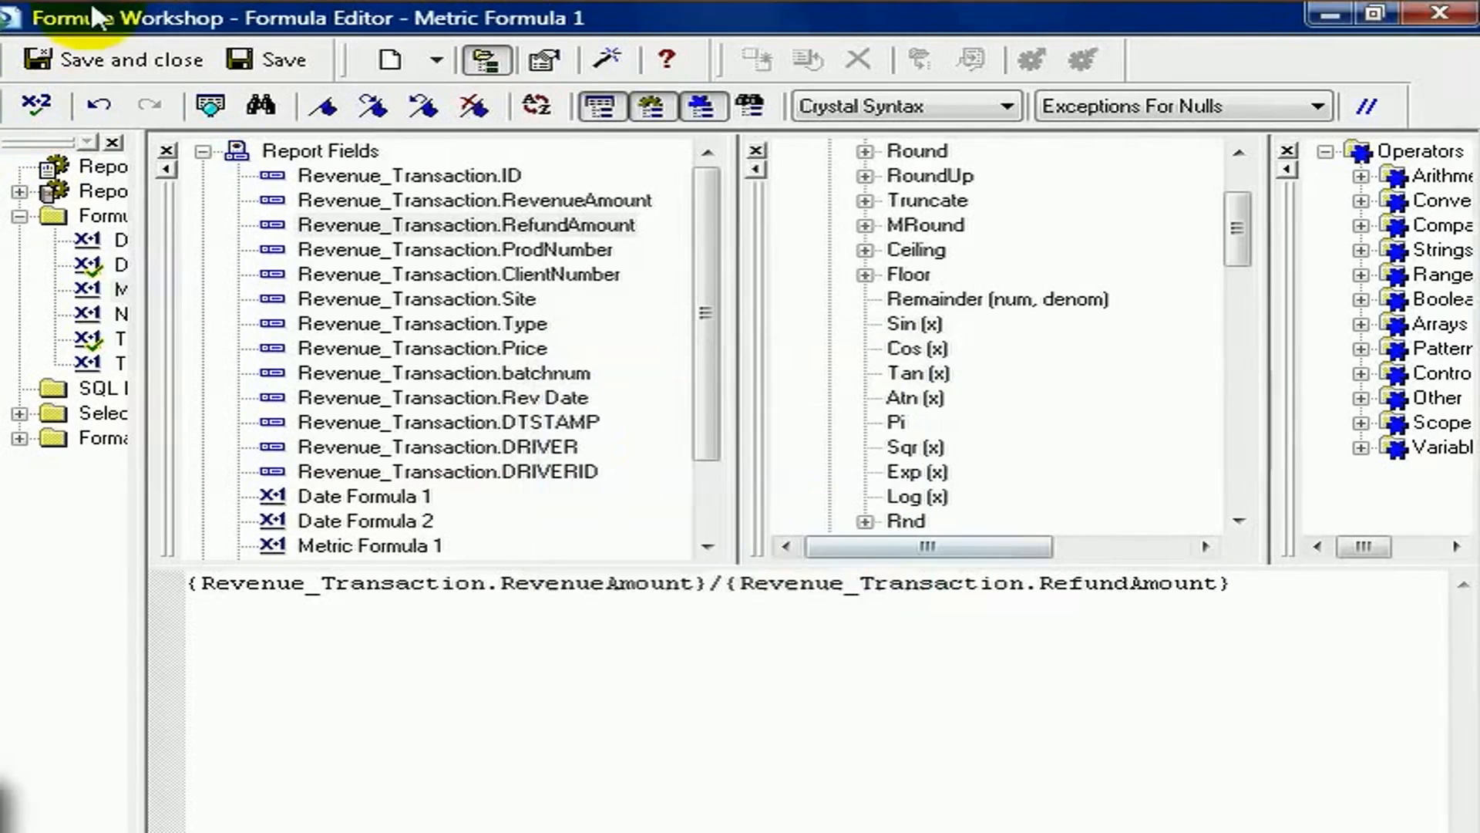
# Save and close the formula and place Metric Formula 1 in the report's detail row beneath the DRIVER column
pyautogui.click(126, 62)
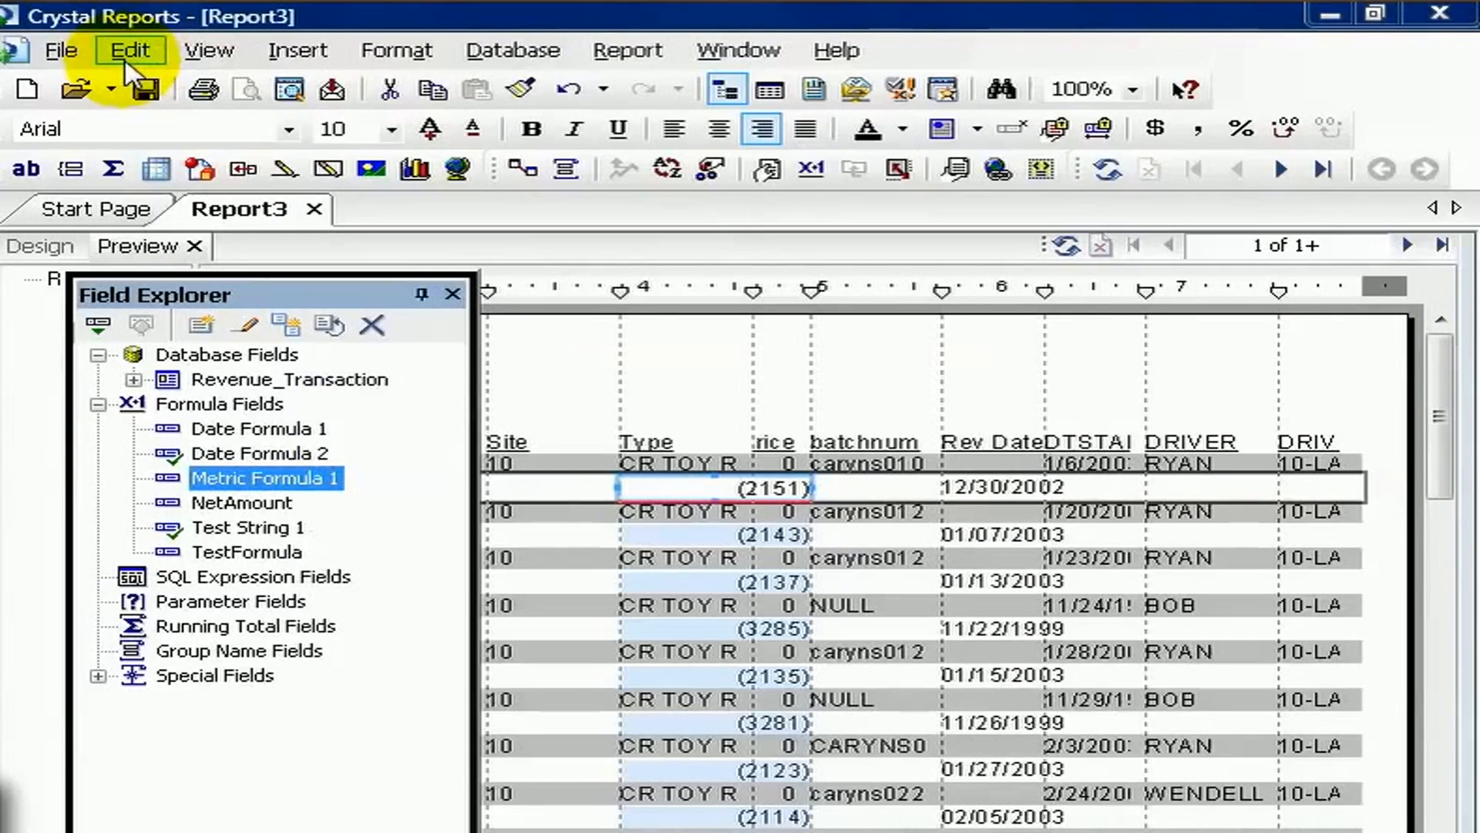
pyautogui.moveTo(251, 478); pyautogui.dragTo(1160, 493)
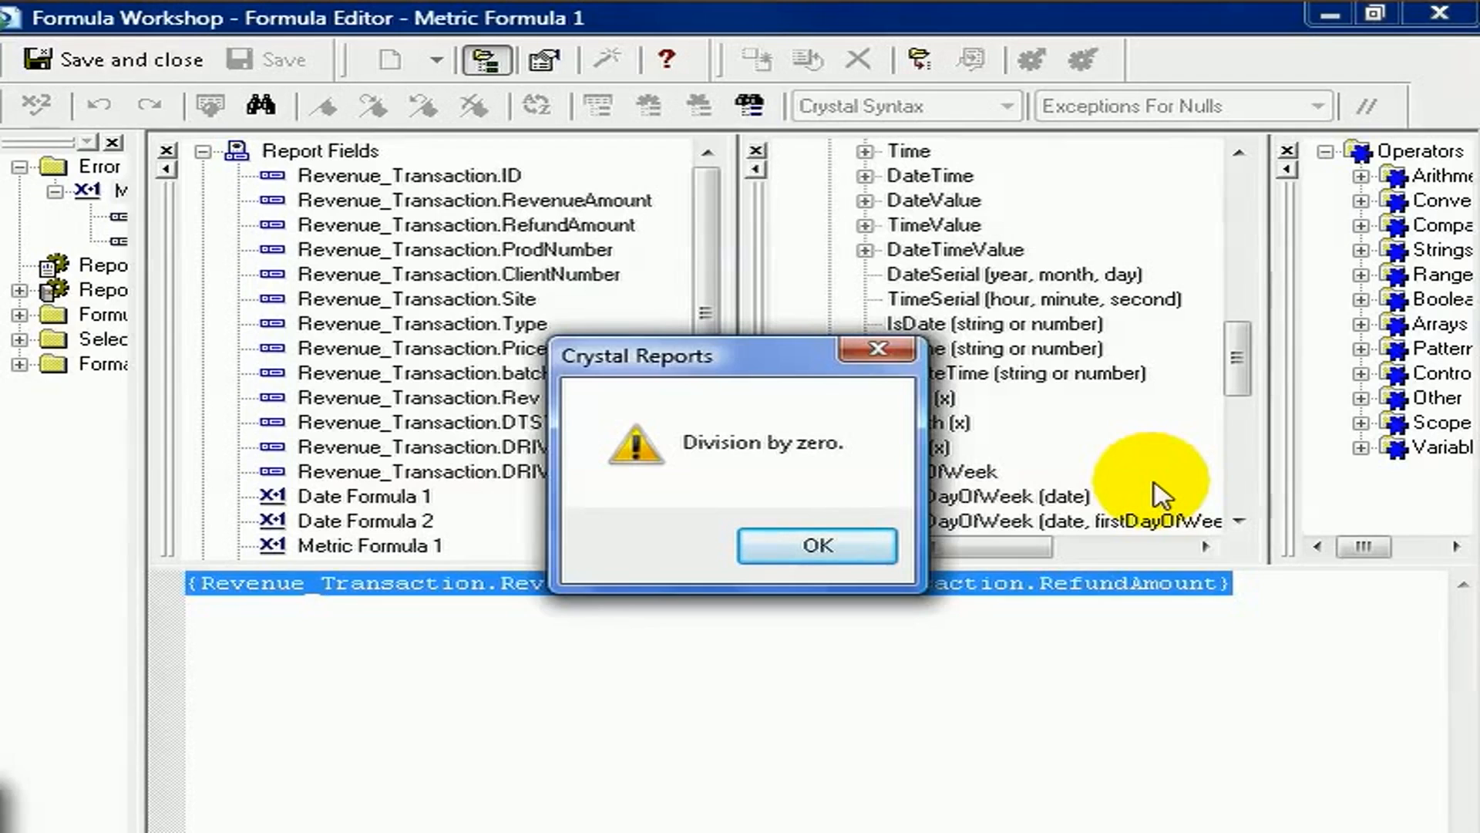
# Dismiss the error and replace the division in Metric Formula 1 with subtraction: RevenueAmount - RefundAmount
pyautogui.click(818, 546)
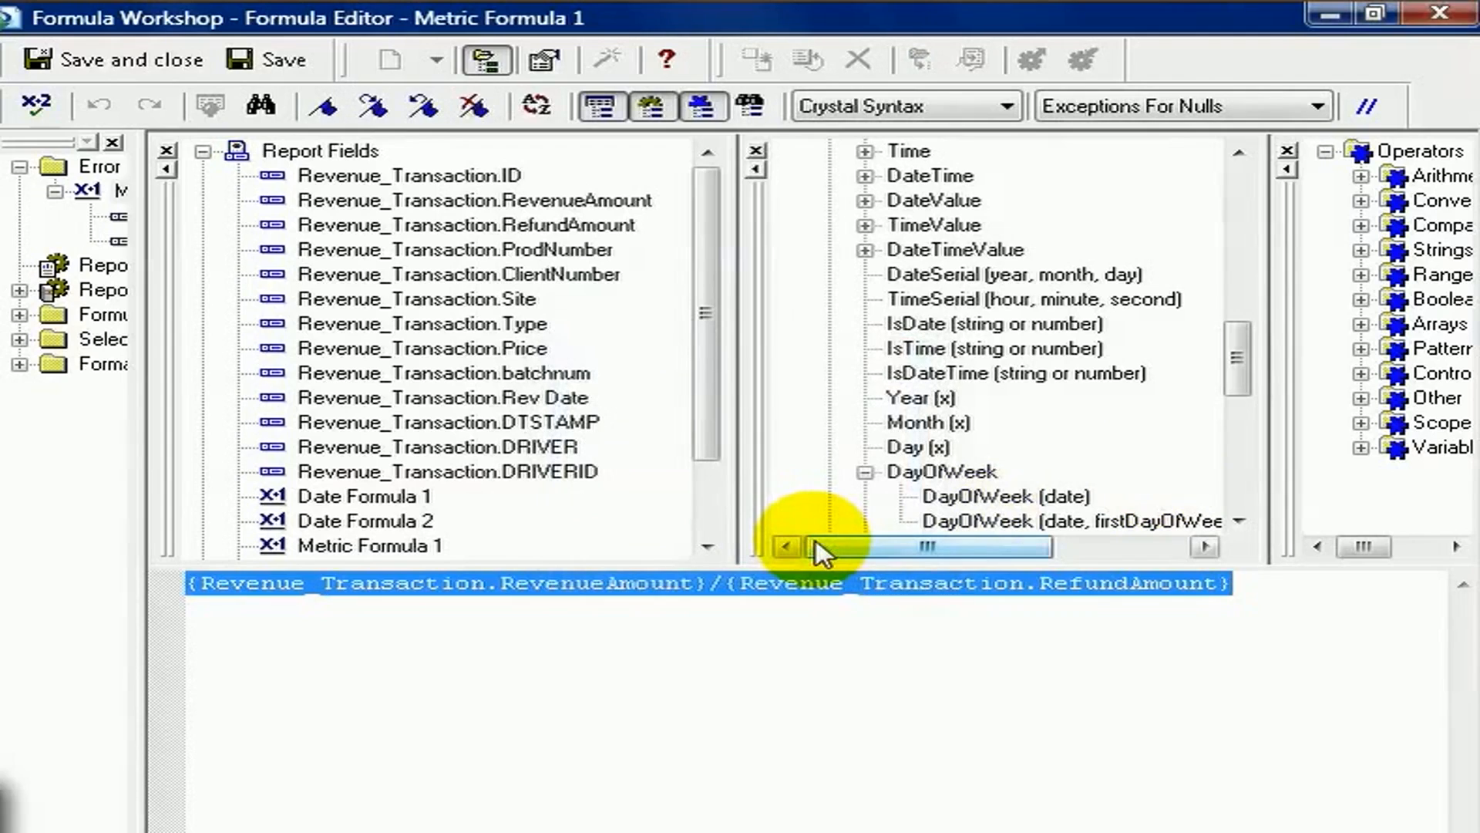
pyautogui.click(723, 583)
pyautogui.press('BackSpace')
pyautogui.write('-')
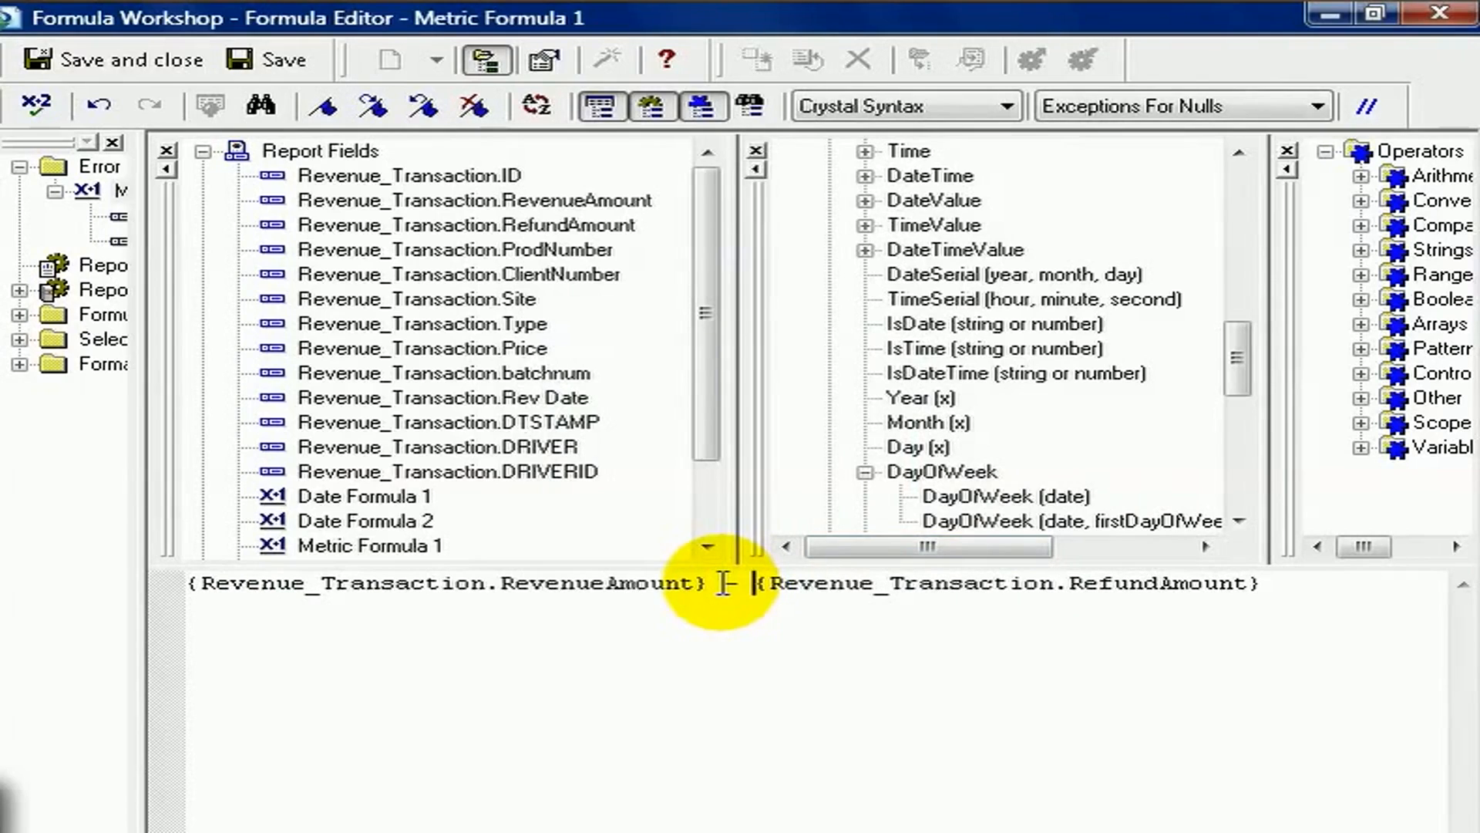
# Save and close the formula and format the Metric Formula 1 values in the report with a currency symbol
pyautogui.click(77, 59)
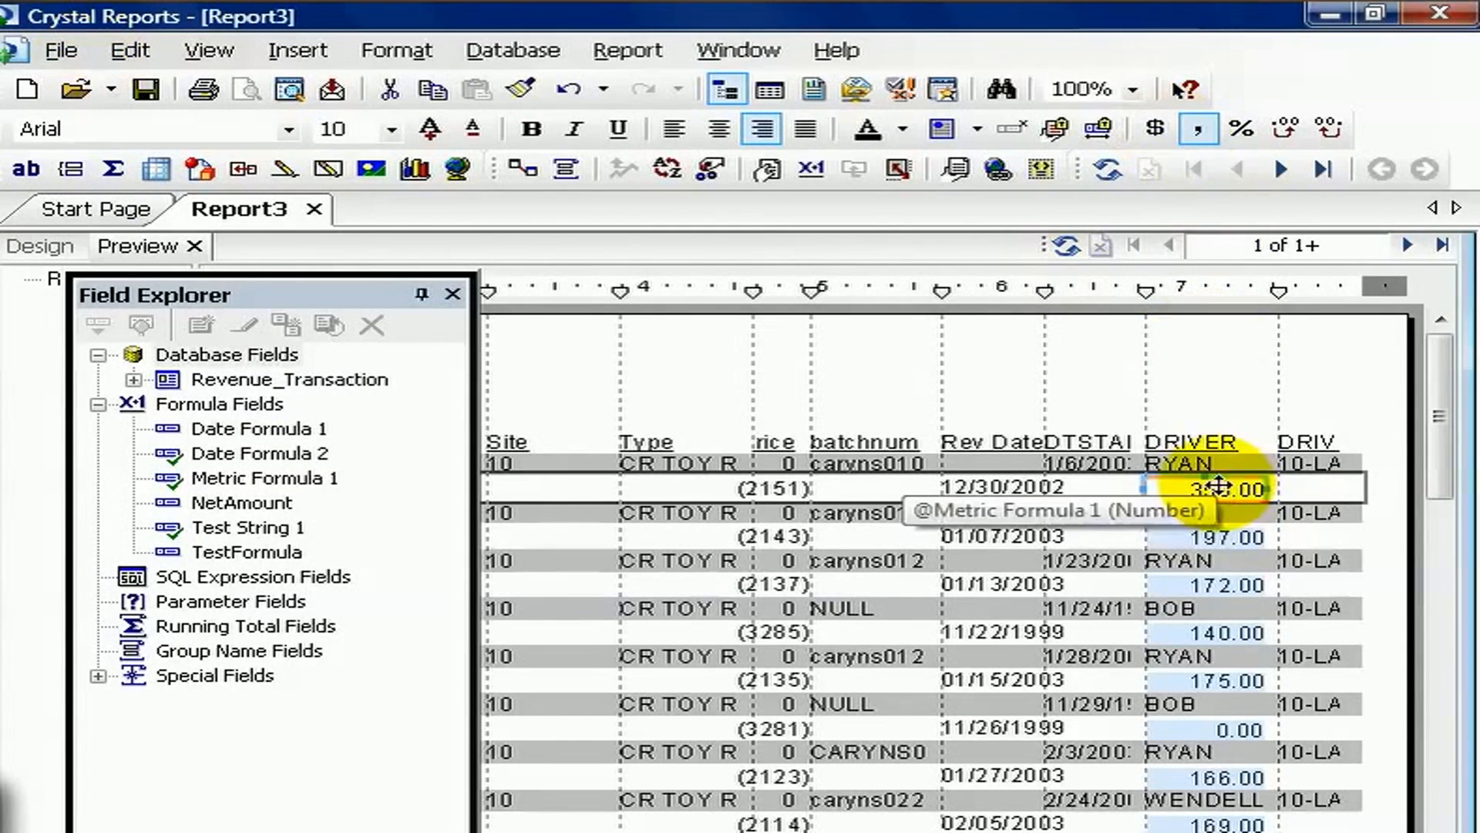
pyautogui.click(1174, 128)
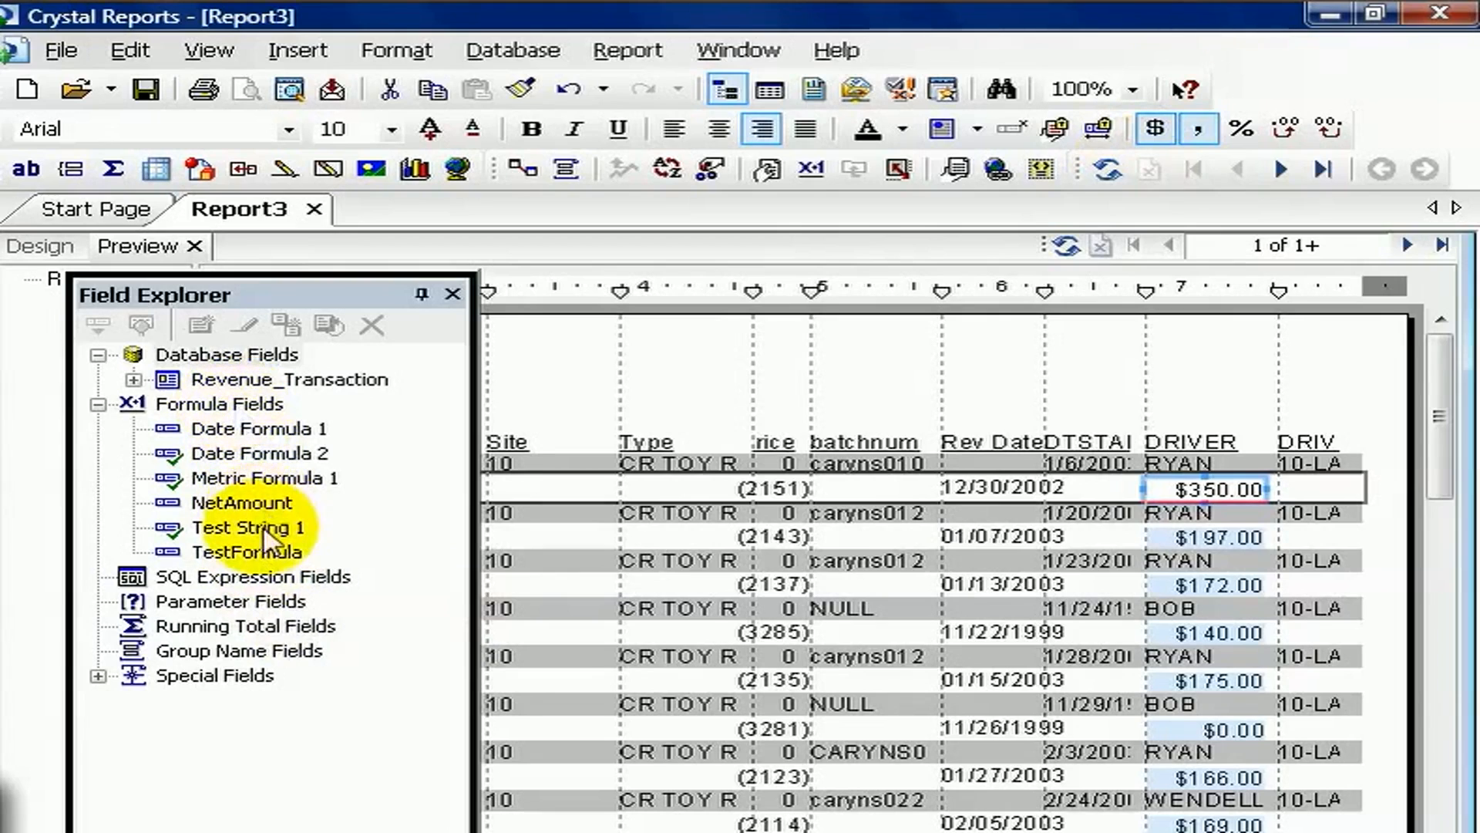
# Reopen Metric Formula 1 for editing and enclose the whole RevenueAmount - RefundAmount expression in parentheses
pyautogui.rightClick(258, 481)
pyautogui.click(287, 499)
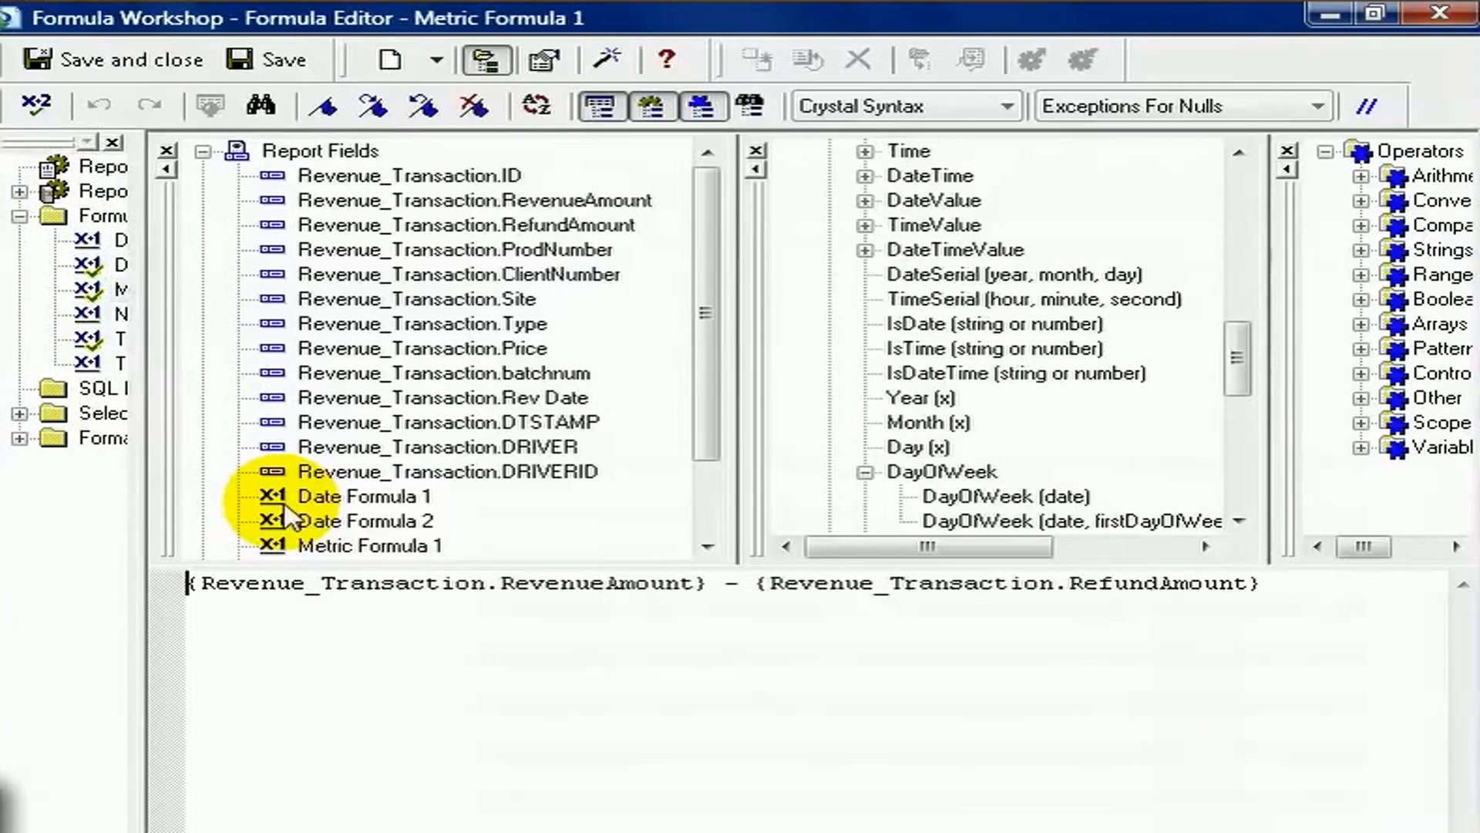
pyautogui.click(1323, 587)
pyautogui.write(')')
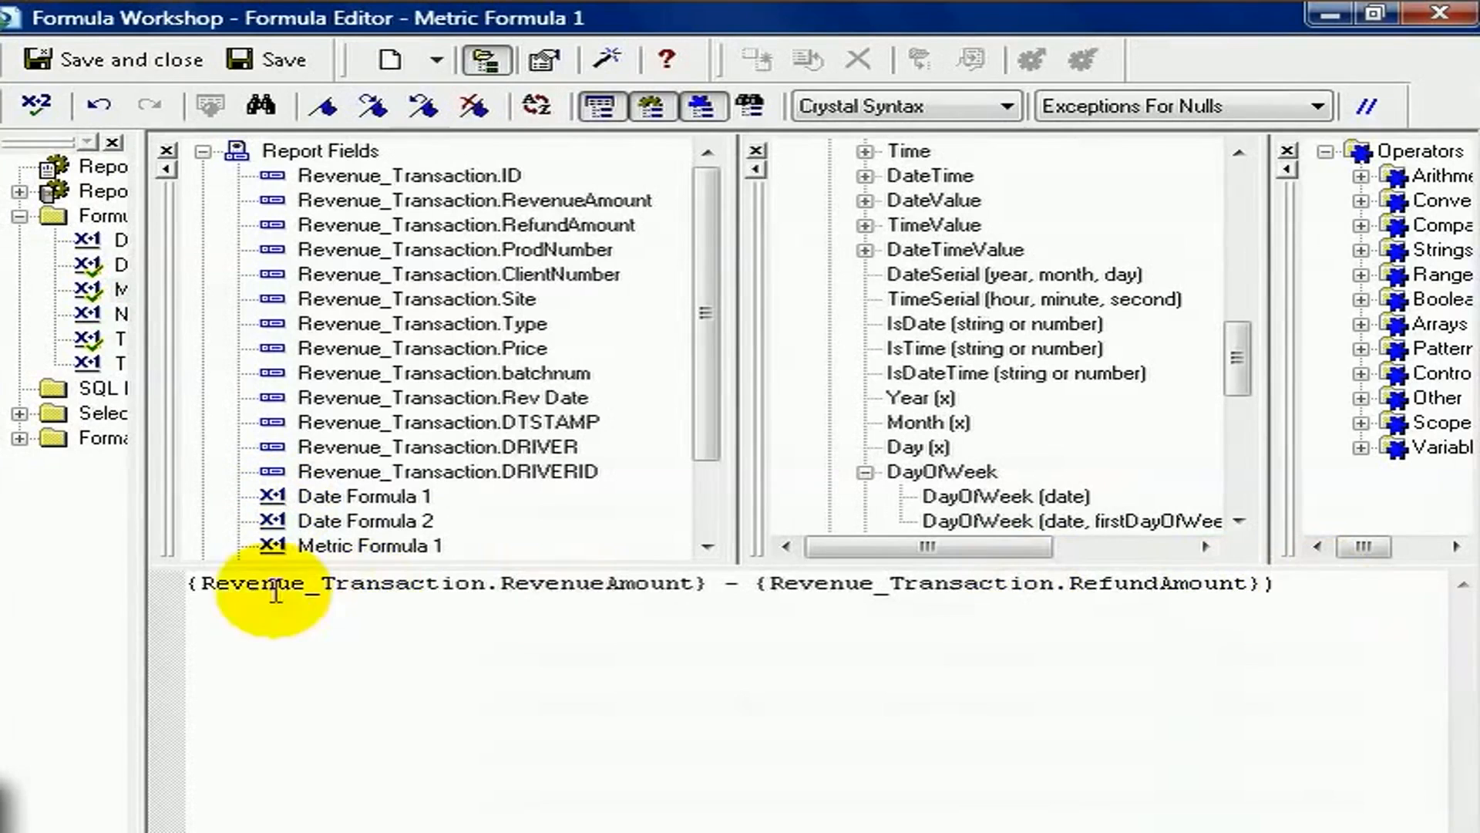
pyautogui.click(188, 586)
pyautogui.write('(')
# Divide the parenthesised expression in Metric Formula 1 by the Date Formula 2 field
pyautogui.click(1321, 580)
pyautogui.write('/')
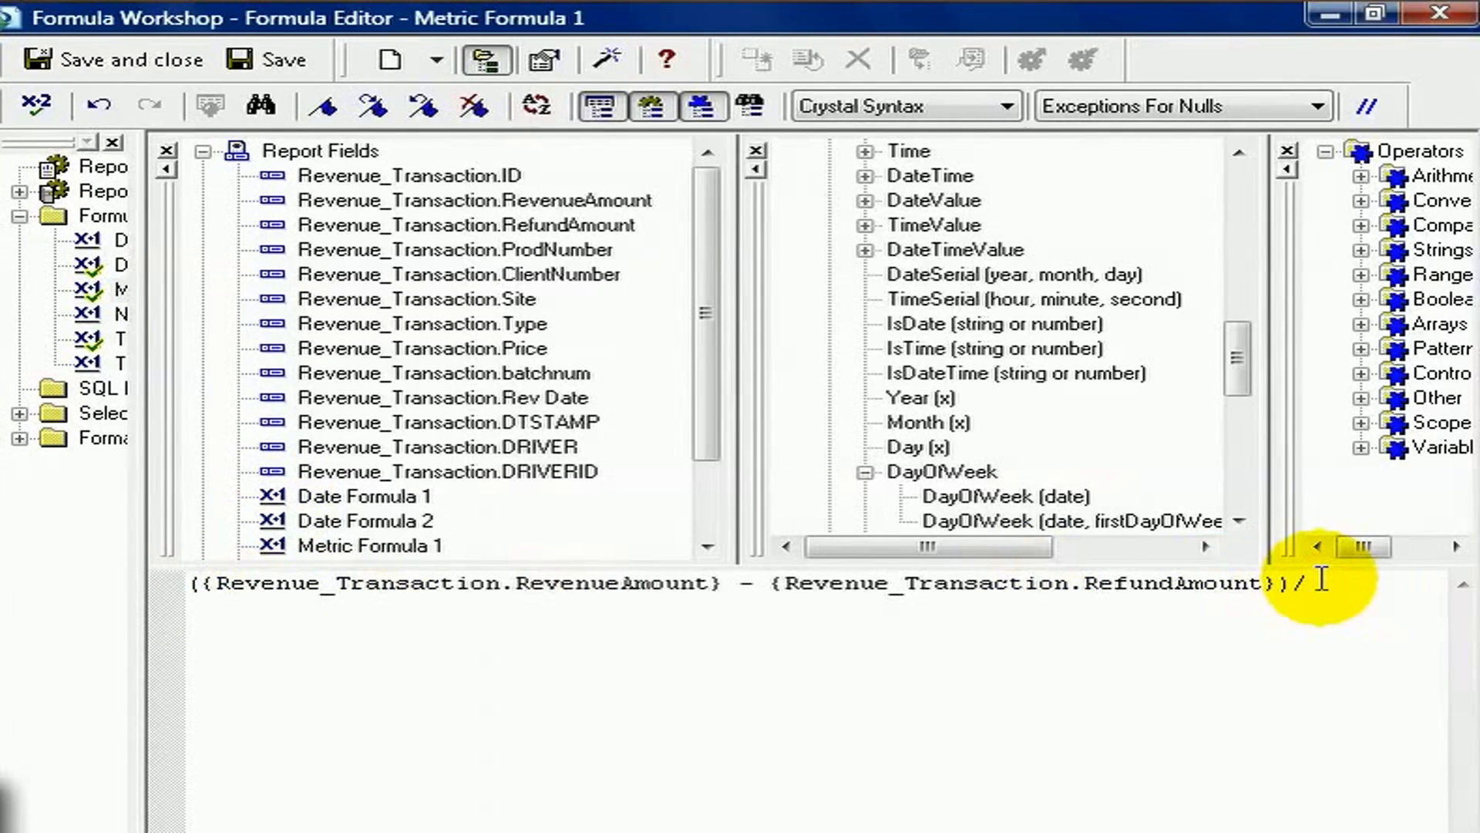
pyautogui.scroll(-1, 408, 455)
pyautogui.doubleClick(409, 455)
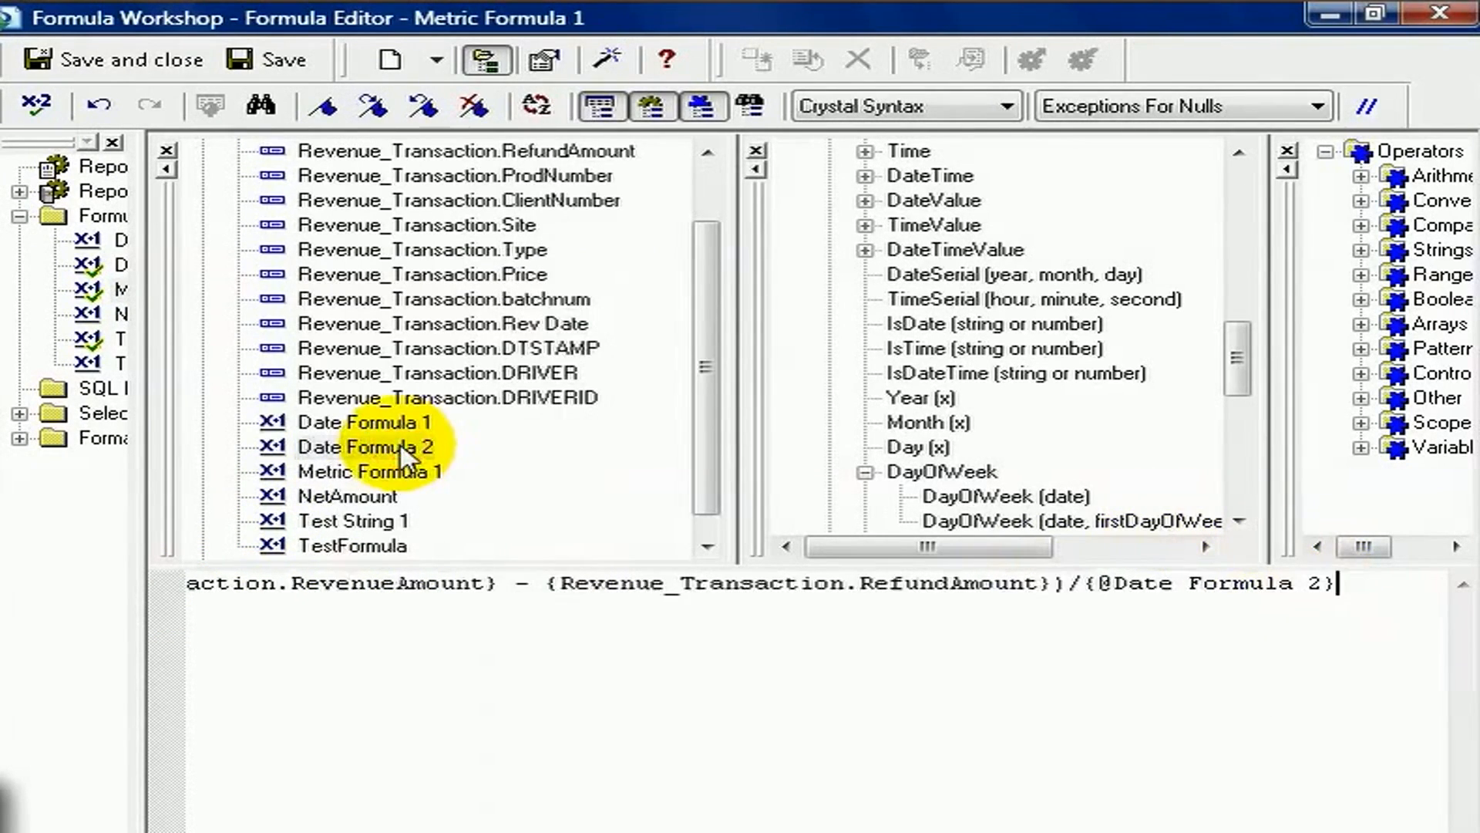